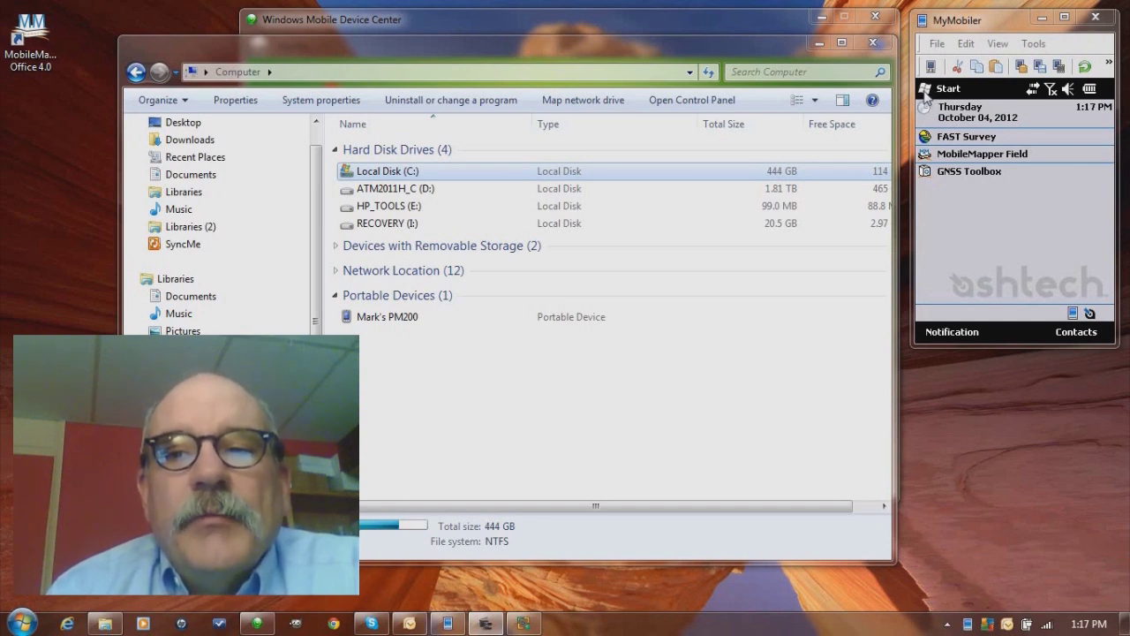
- Open File Explorer on the handheld device and browse to the root of its Storage Disk
{"action": "left_click", "coordinate": [929, 90]}
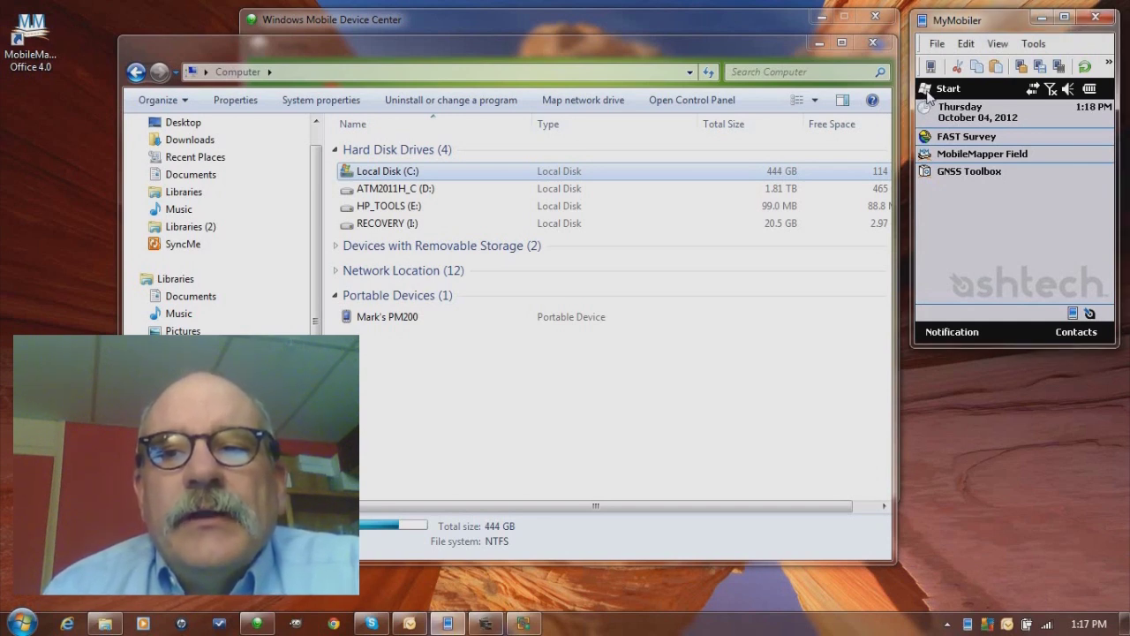
{"action": "left_click", "coordinate": [1078, 132]}
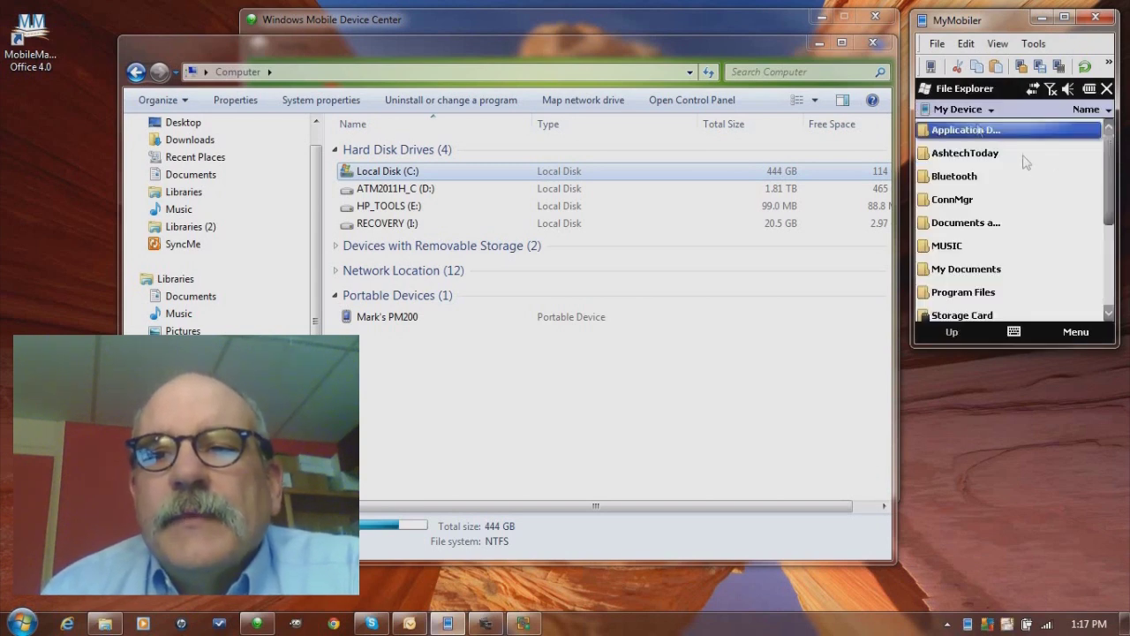
{"action": "left_click", "coordinate": [987, 109]}
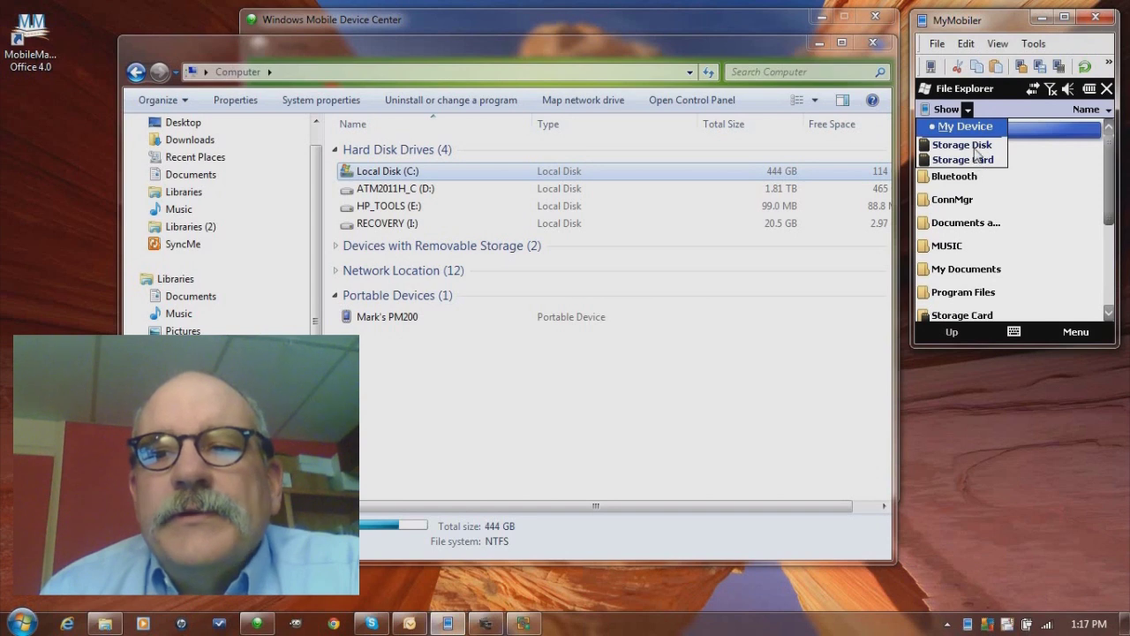
{"action": "left_click", "coordinate": [976, 148]}
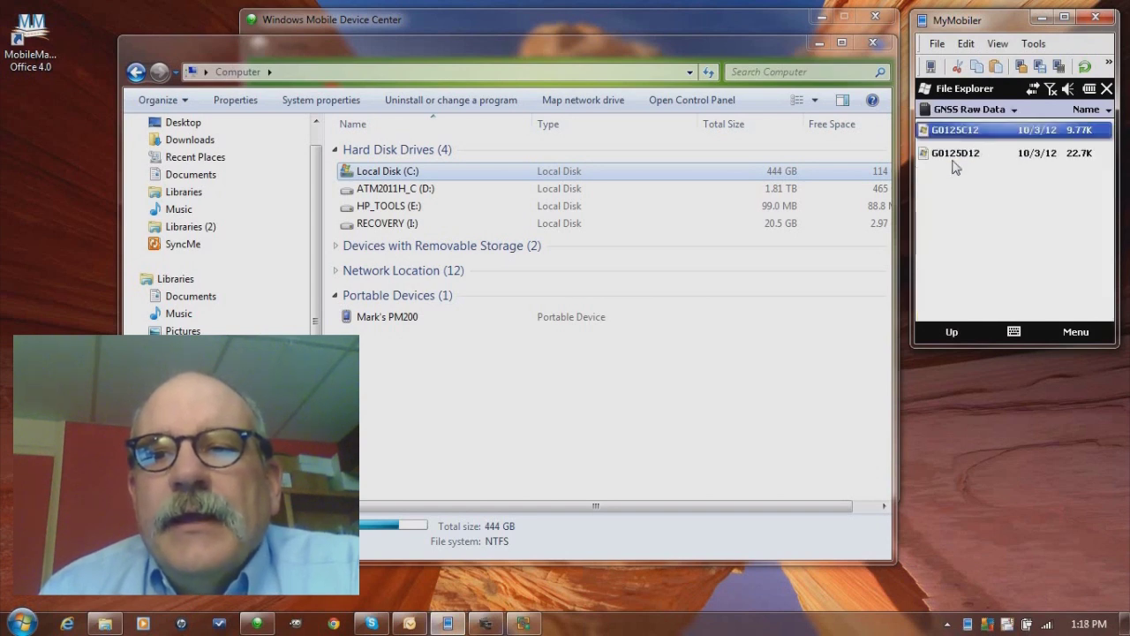
{"action": "left_click", "coordinate": [1013, 110]}
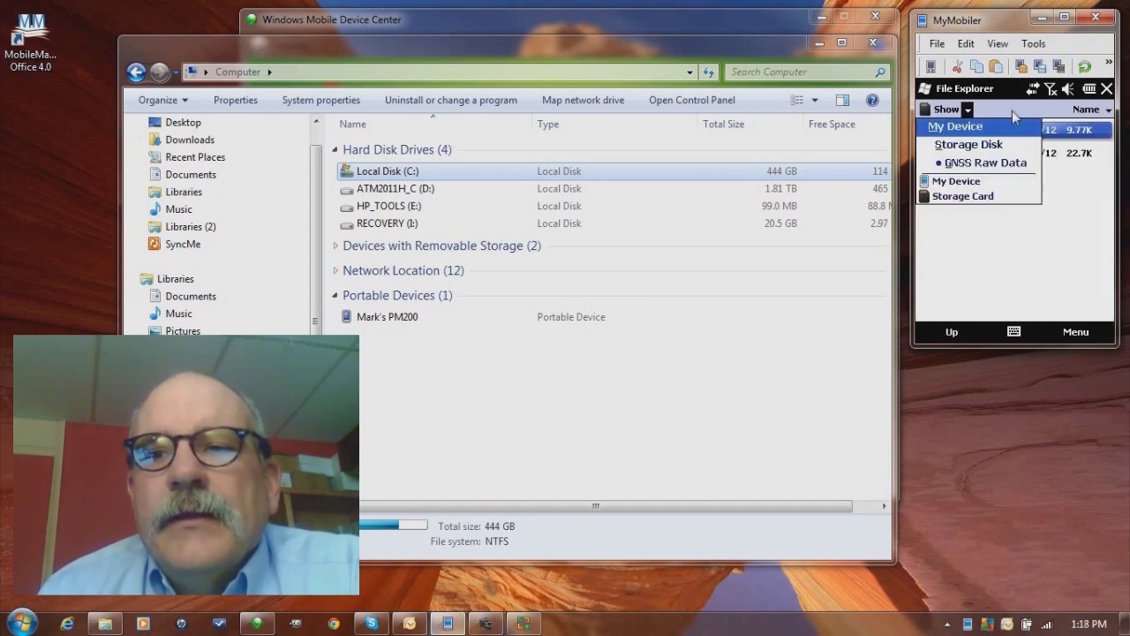
{"action": "left_click", "coordinate": [984, 146]}
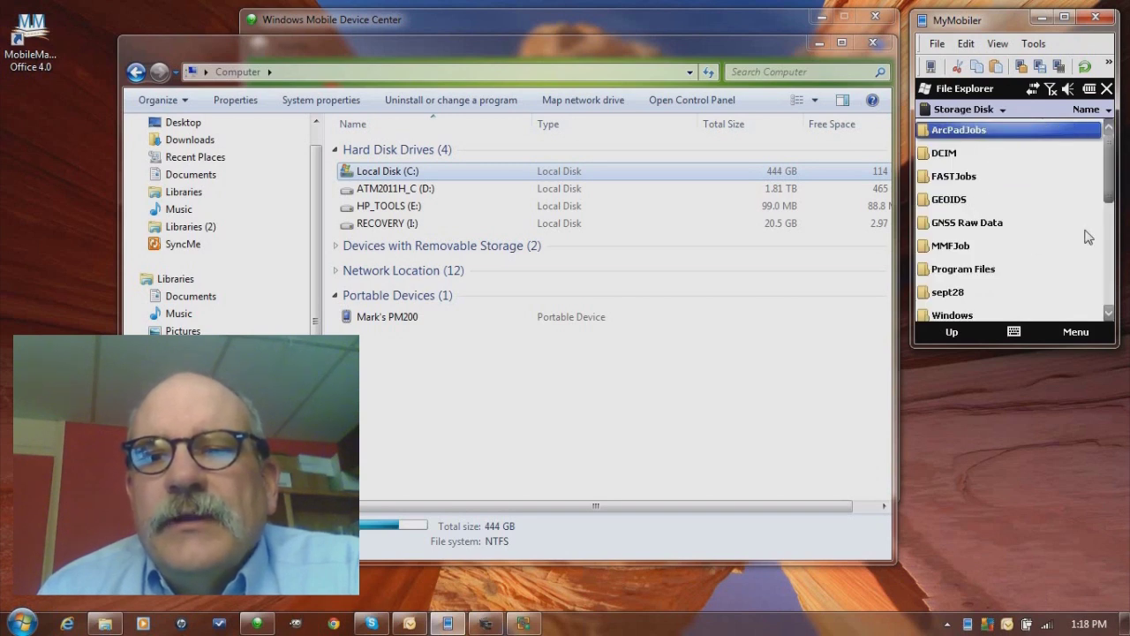
- Copy the sept28 folder from the handheld's Storage Disk and paste it onto its Storage Card
{"action": "left_click", "coordinate": [940, 299]}
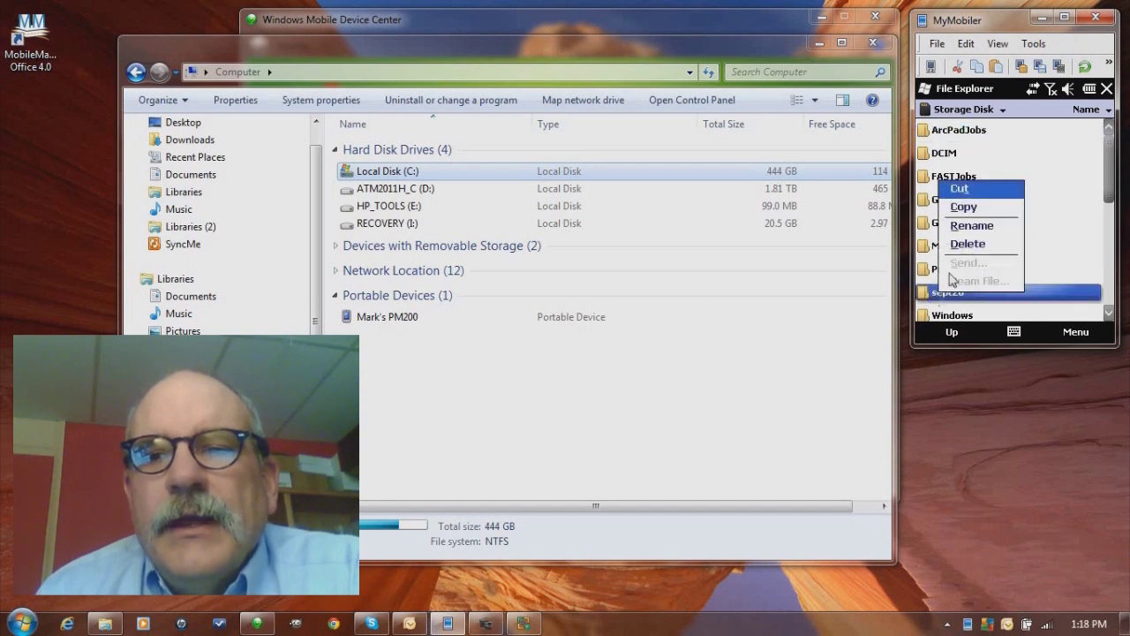
{"action": "left_click", "coordinate": [978, 208]}
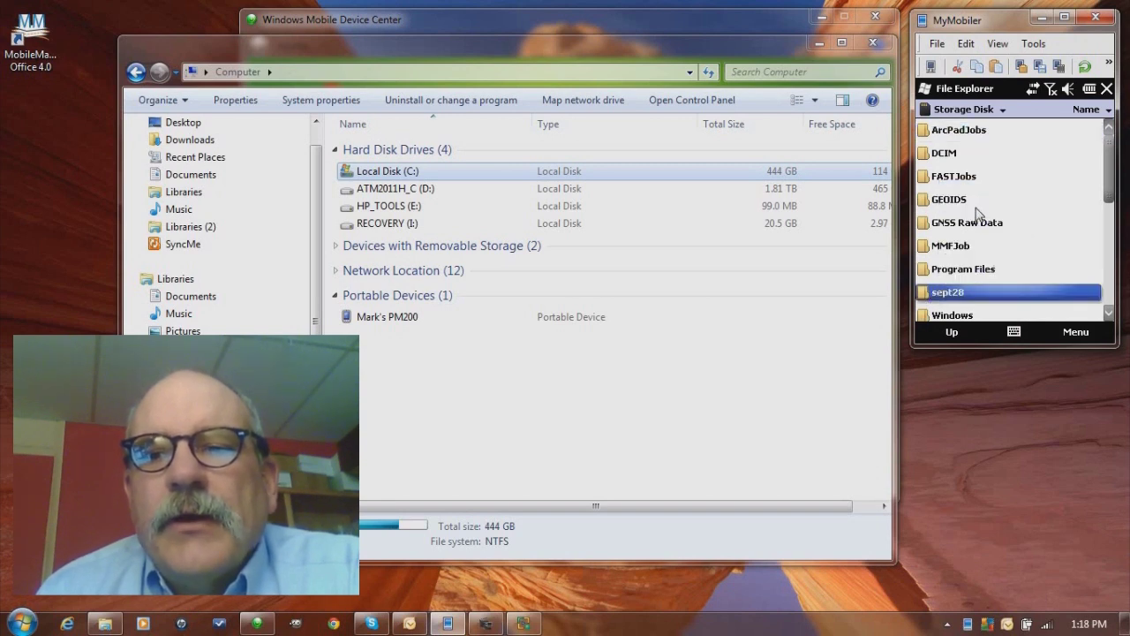
{"action": "left_click", "coordinate": [1003, 111]}
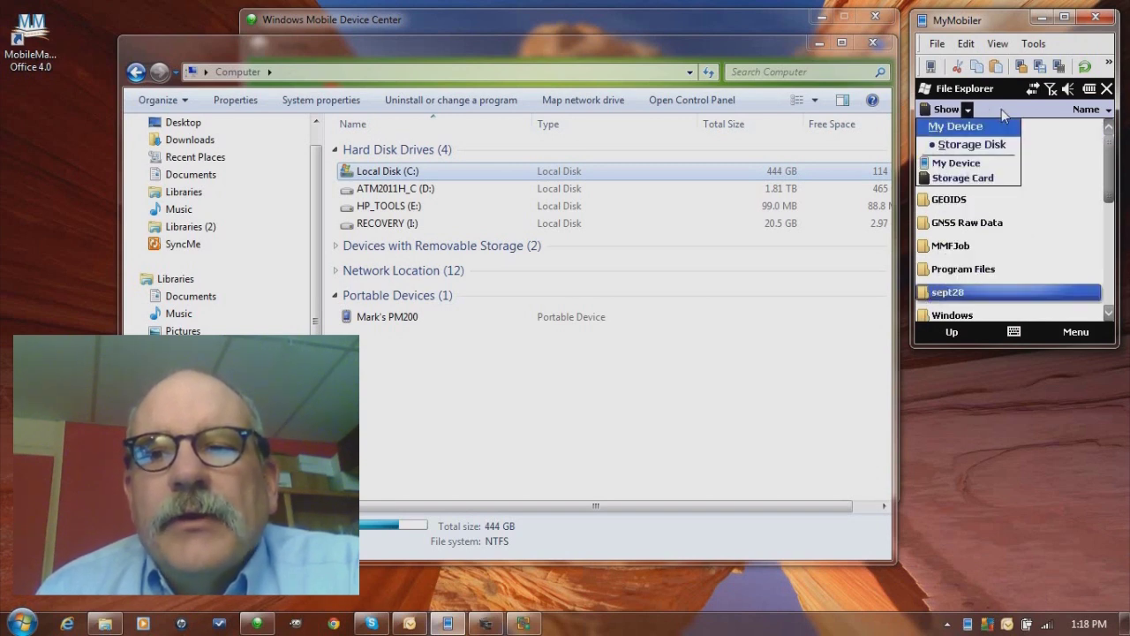
{"action": "left_click", "coordinate": [964, 179]}
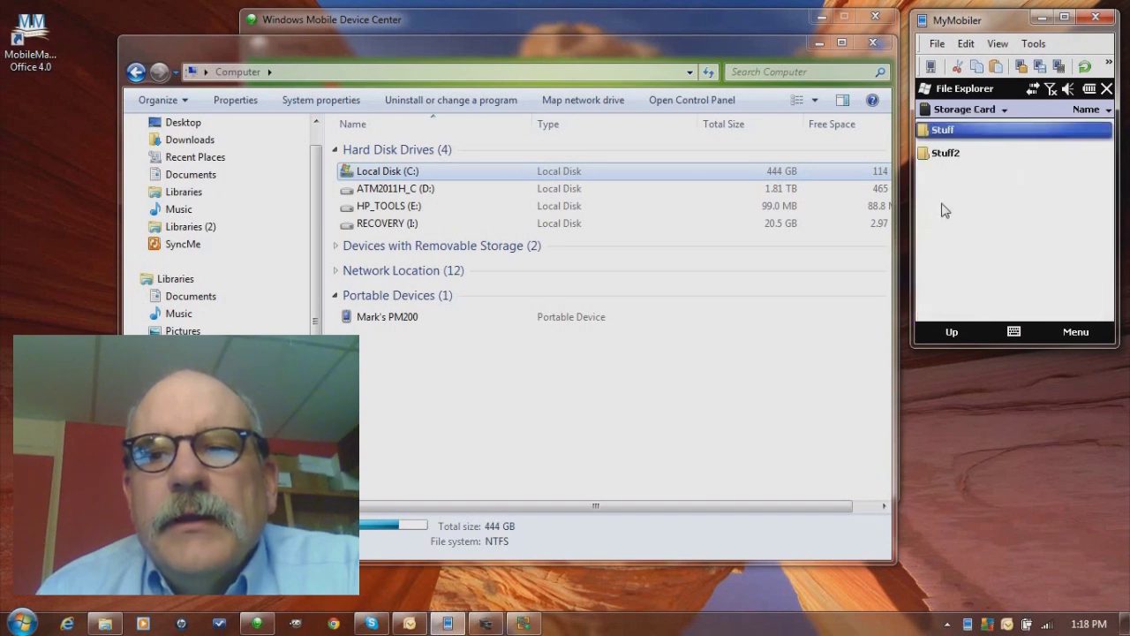
{"action": "left_click", "coordinate": [941, 210]}
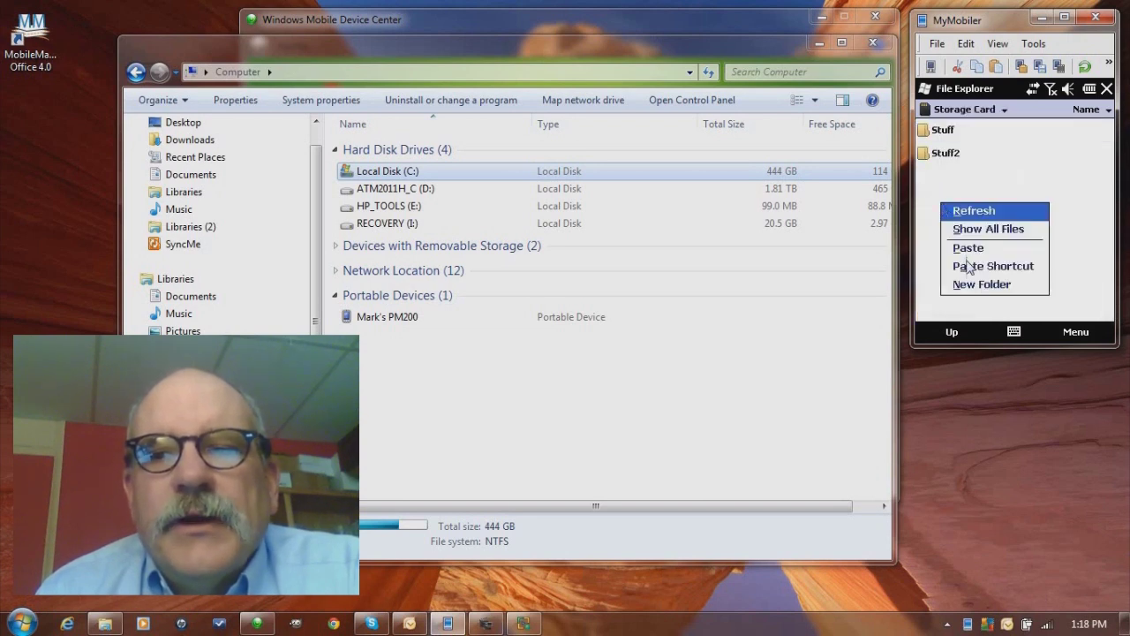
{"action": "left_click", "coordinate": [969, 249]}
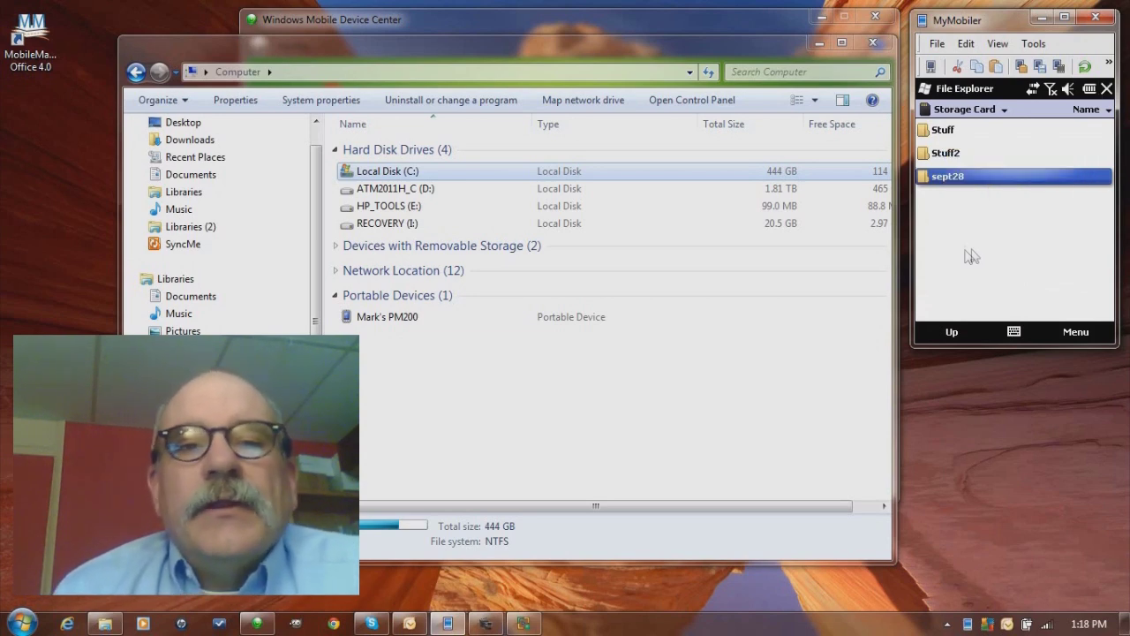
- Browse the handheld's contents through Windows Mobile Device Center's File Management and close both windows
{"action": "left_click", "coordinate": [694, 31]}
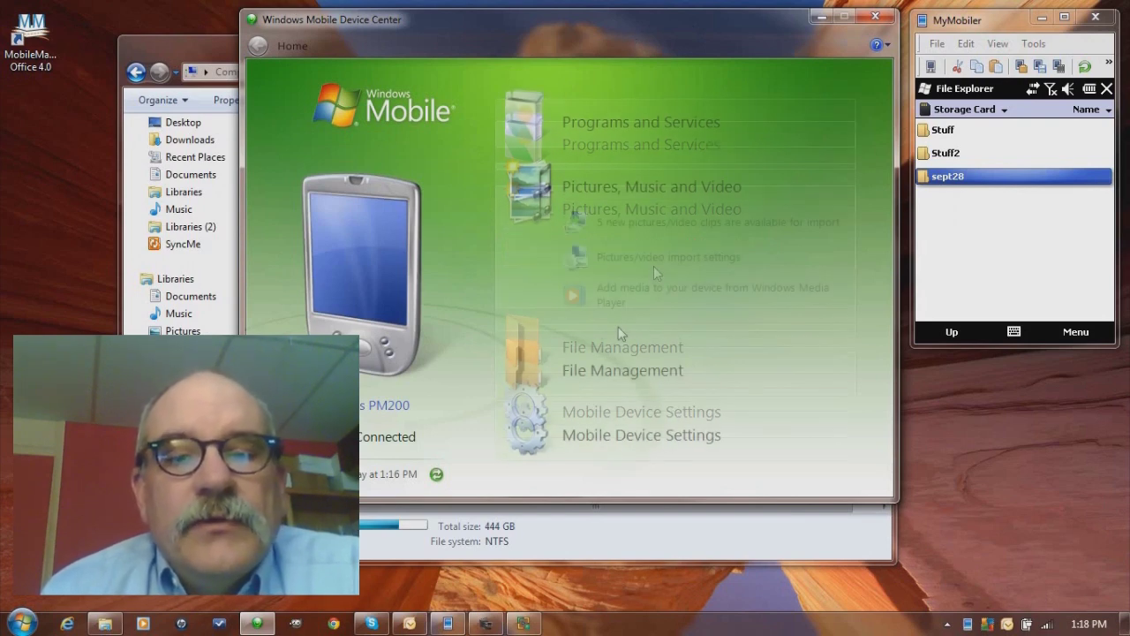
{"action": "mouse_move", "coordinate": [621, 293]}
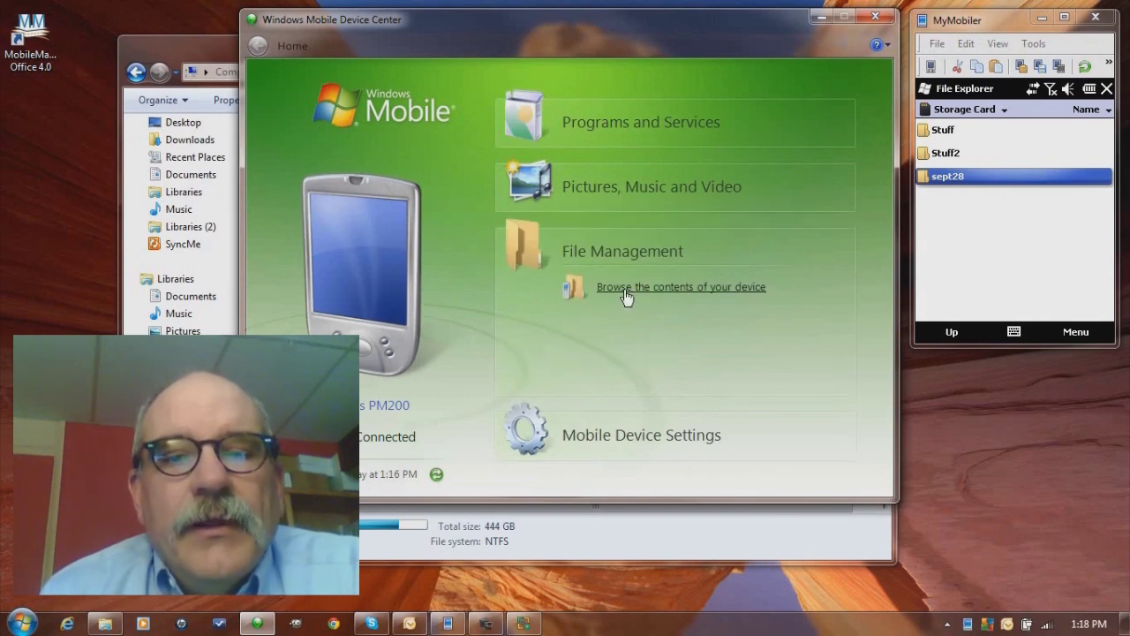
{"action": "left_click", "coordinate": [625, 292]}
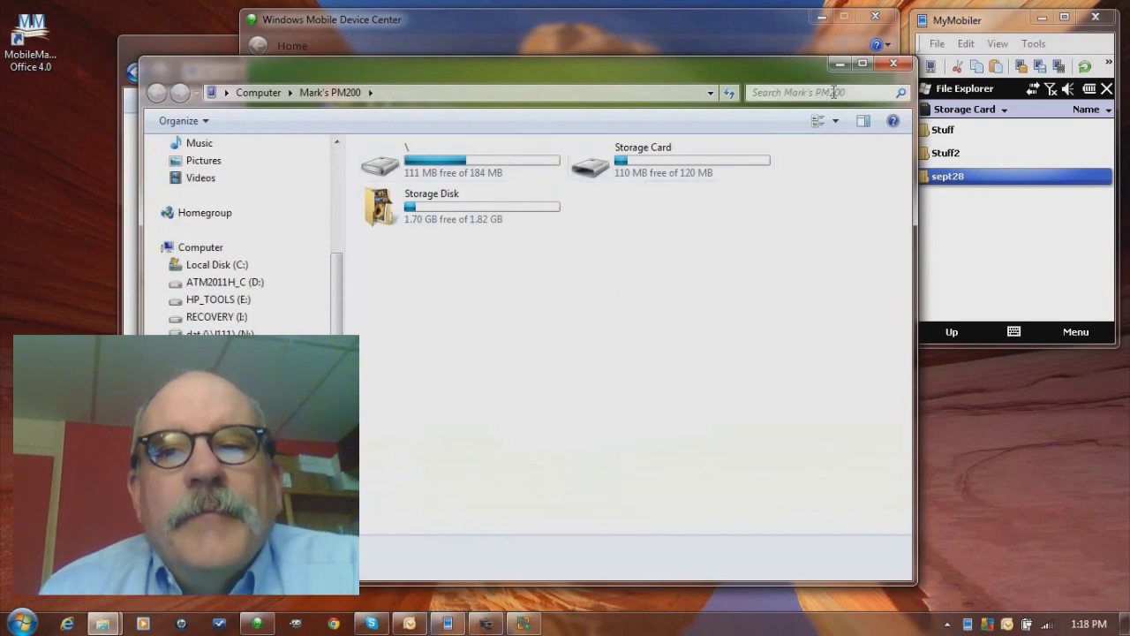
{"action": "left_click", "coordinate": [893, 64]}
{"action": "left_click", "coordinate": [876, 18]}
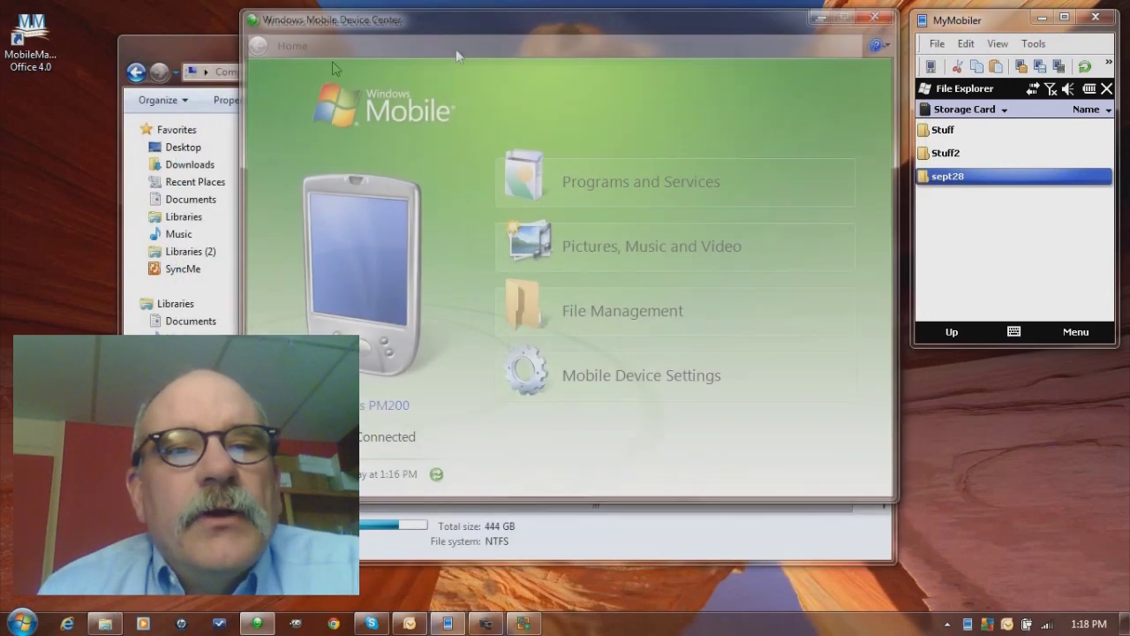
- Open the PM200 portable device in the Computer window and copy the sept28 folder from its Storage Disk
{"action": "left_click_drag", "start_coordinate": [255, 62], "coordinate": [240, 49]}
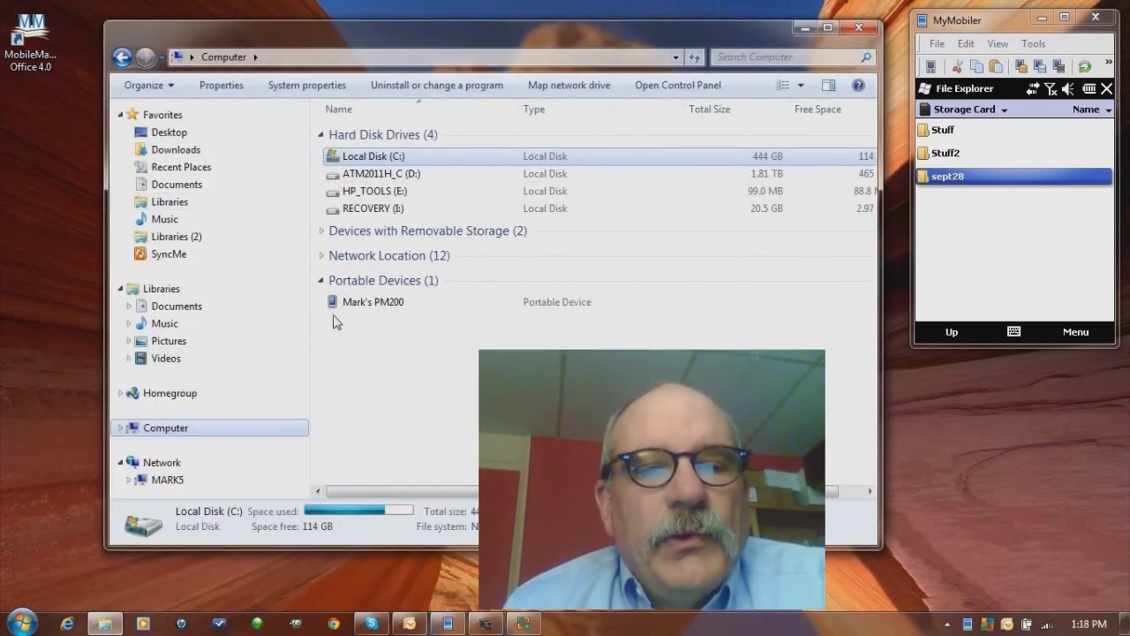
{"action": "double_click", "coordinate": [334, 305]}
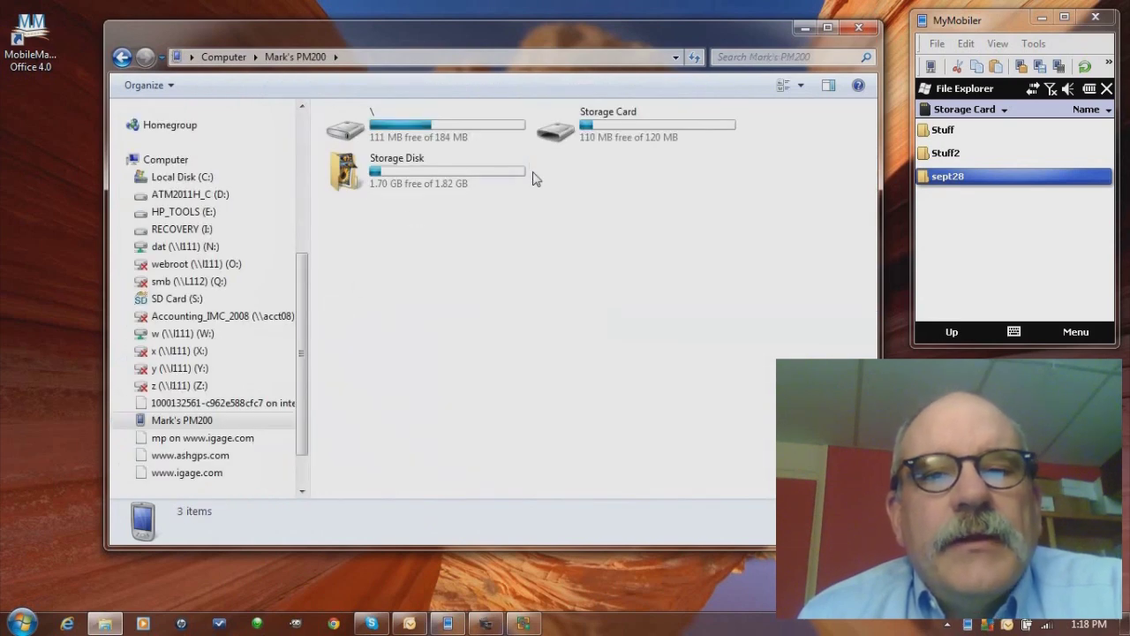
{"action": "double_click", "coordinate": [444, 177]}
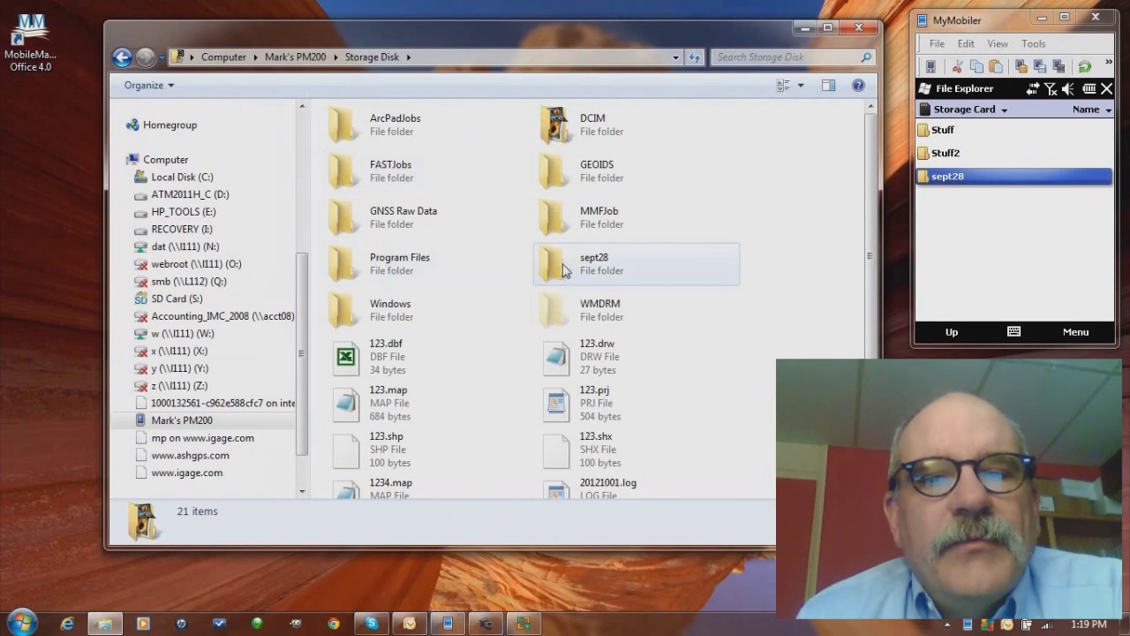
{"action": "right_click", "coordinate": [566, 271]}
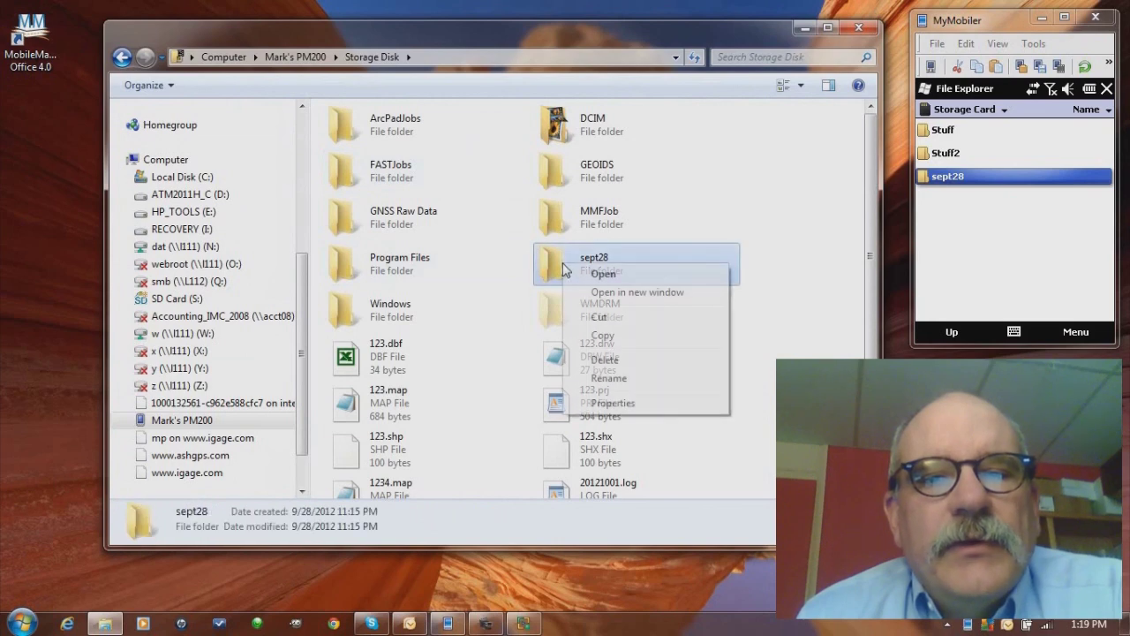
{"action": "left_click", "coordinate": [604, 336]}
- Paste the copied sept28 folder into the __Working folder on Local Disk (C:)
{"action": "left_click", "coordinate": [159, 177]}
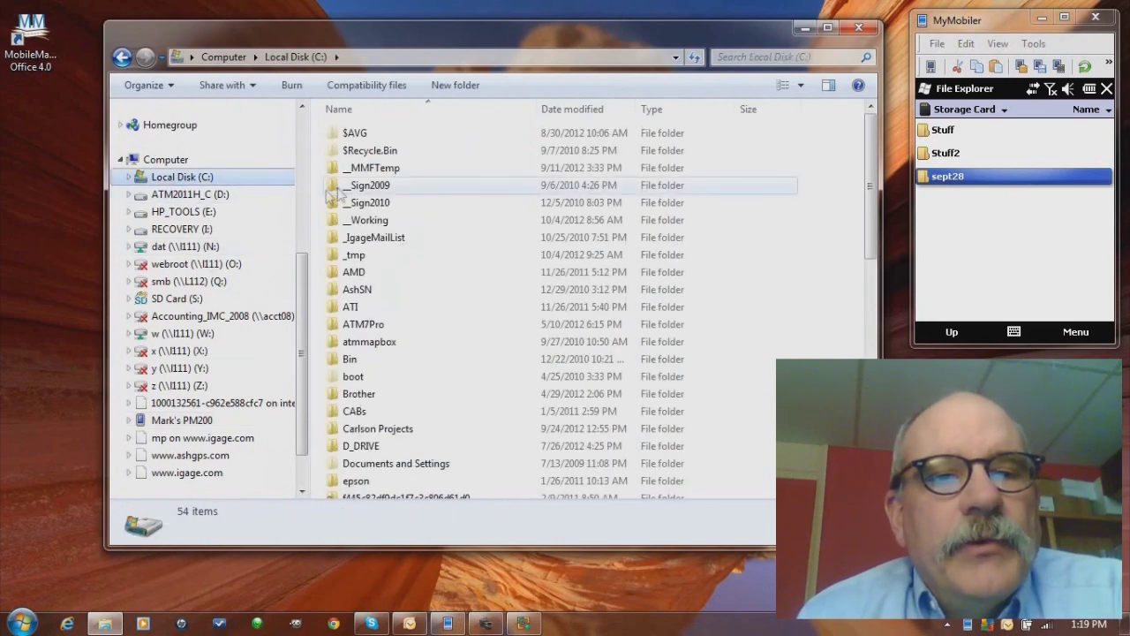
{"action": "double_click", "coordinate": [350, 222]}
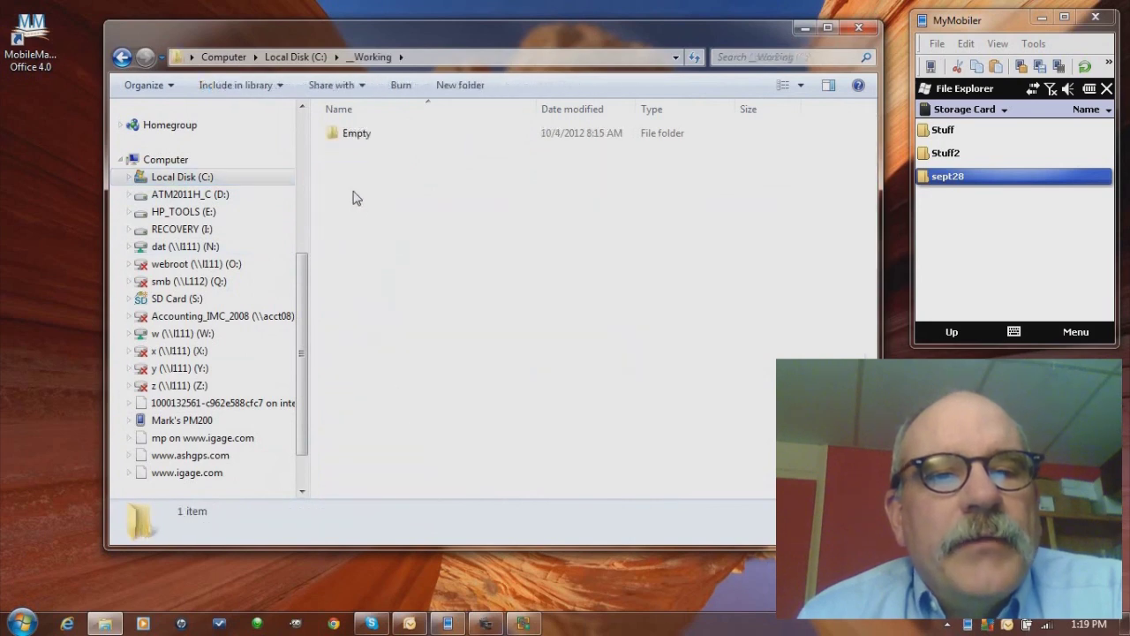
{"action": "right_click", "coordinate": [354, 197]}
{"action": "left_click", "coordinate": [394, 330]}
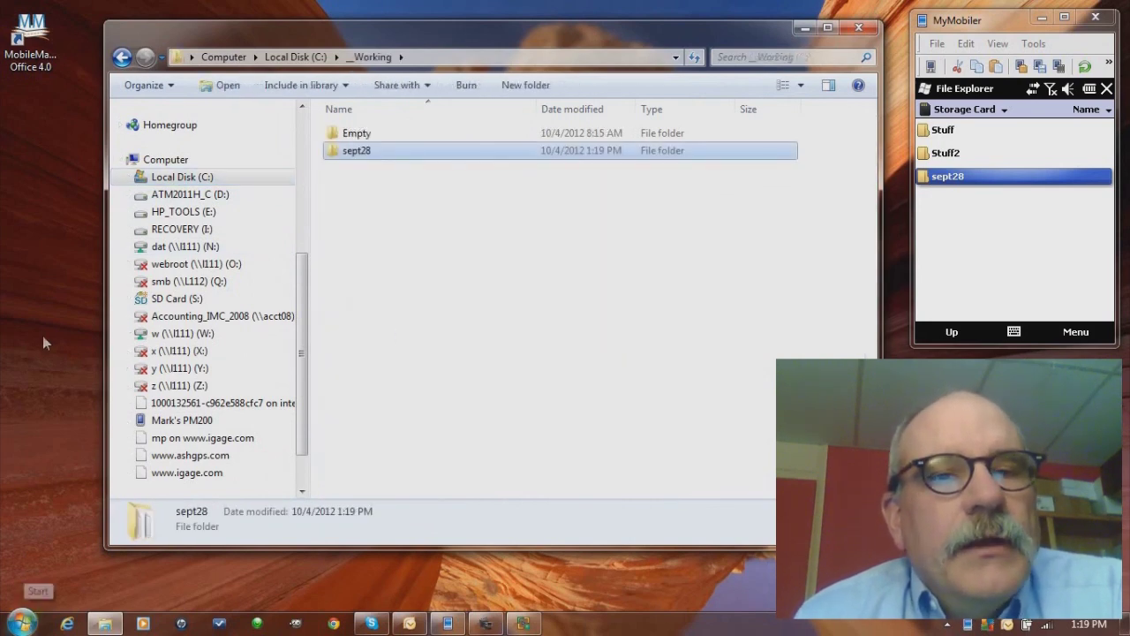
- Launch MobileMapper Office 4.0 and open the s28 map from the sept28 folder in C:\__Working
{"action": "double_click", "coordinate": [36, 53]}
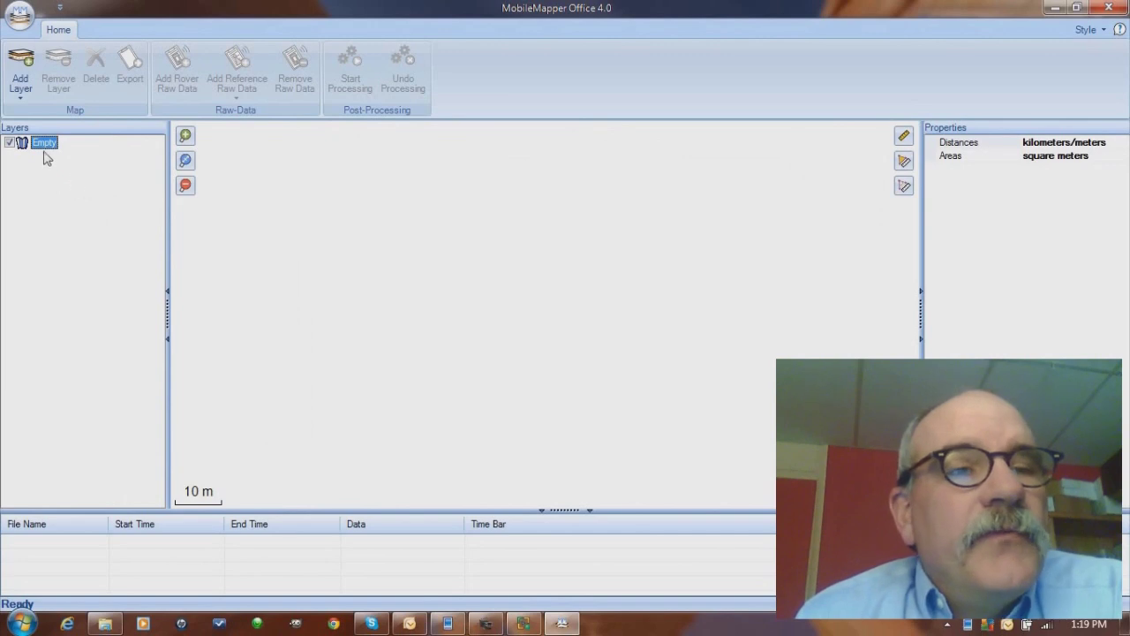
{"action": "left_click", "coordinate": [19, 14]}
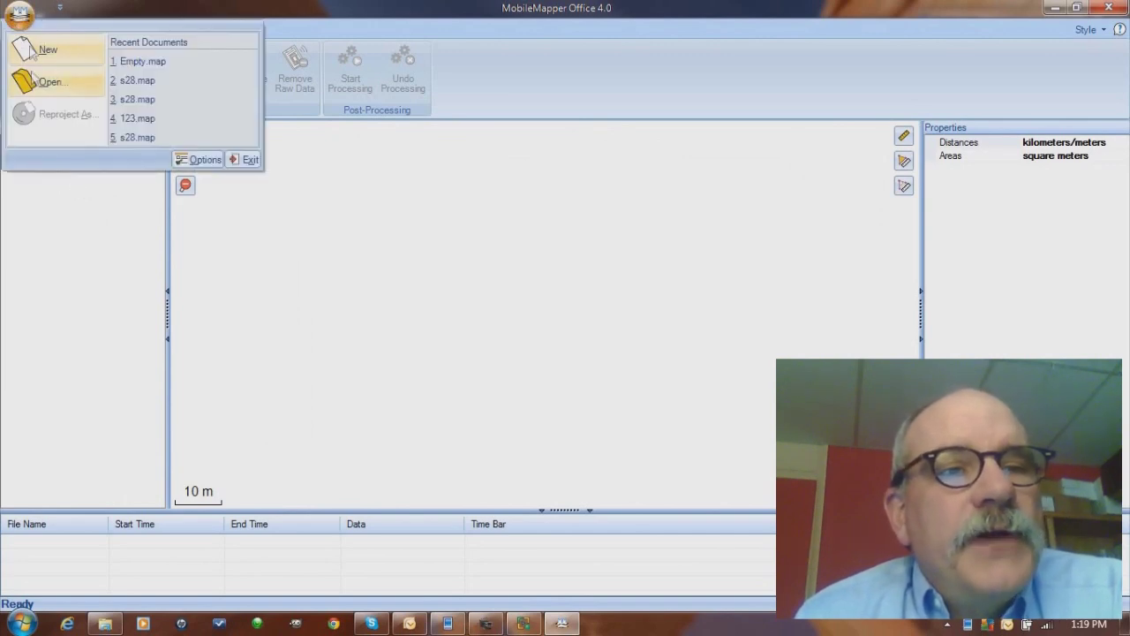
{"action": "left_click", "coordinate": [24, 84]}
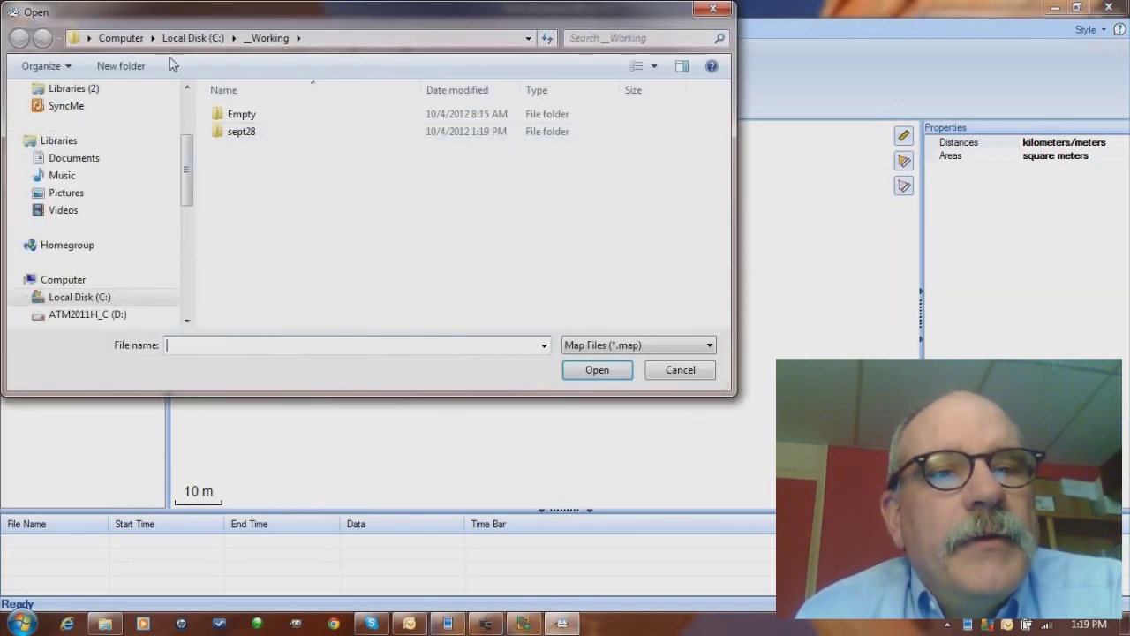
{"action": "double_click", "coordinate": [227, 135]}
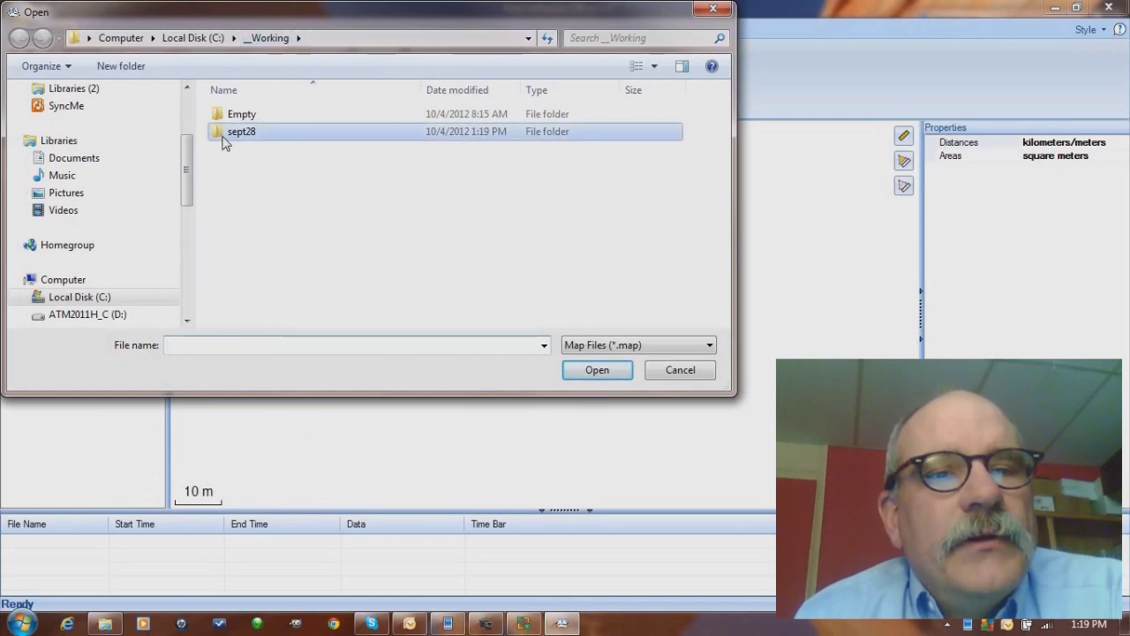
{"action": "double_click", "coordinate": [228, 116]}
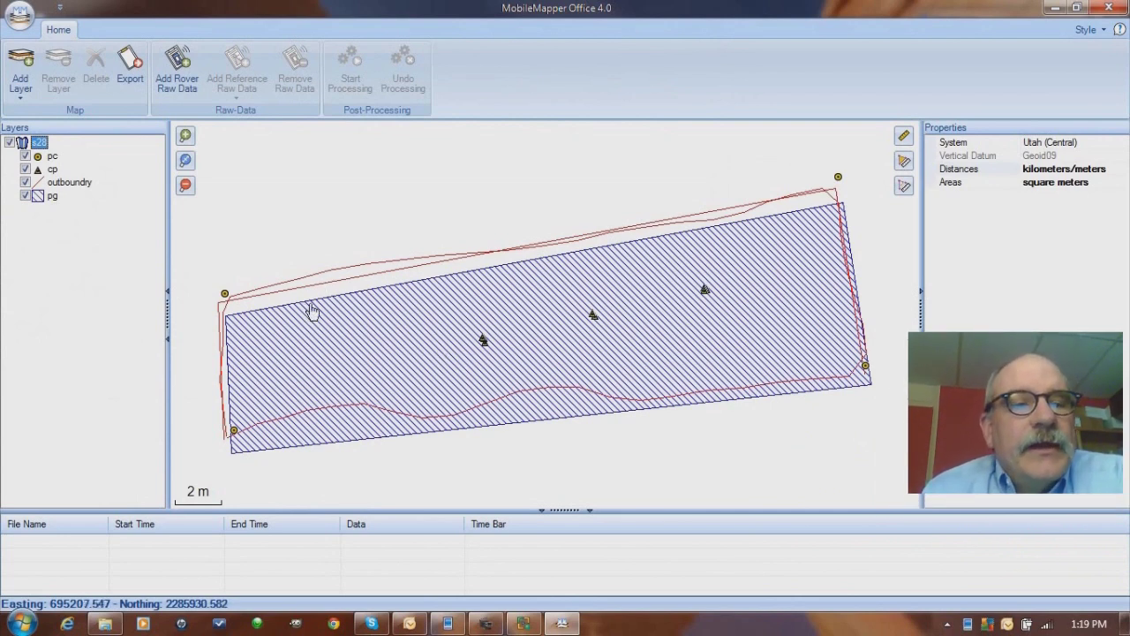
- Remove the pg polygon layer from the s28 map
{"action": "left_click", "coordinate": [47, 197]}
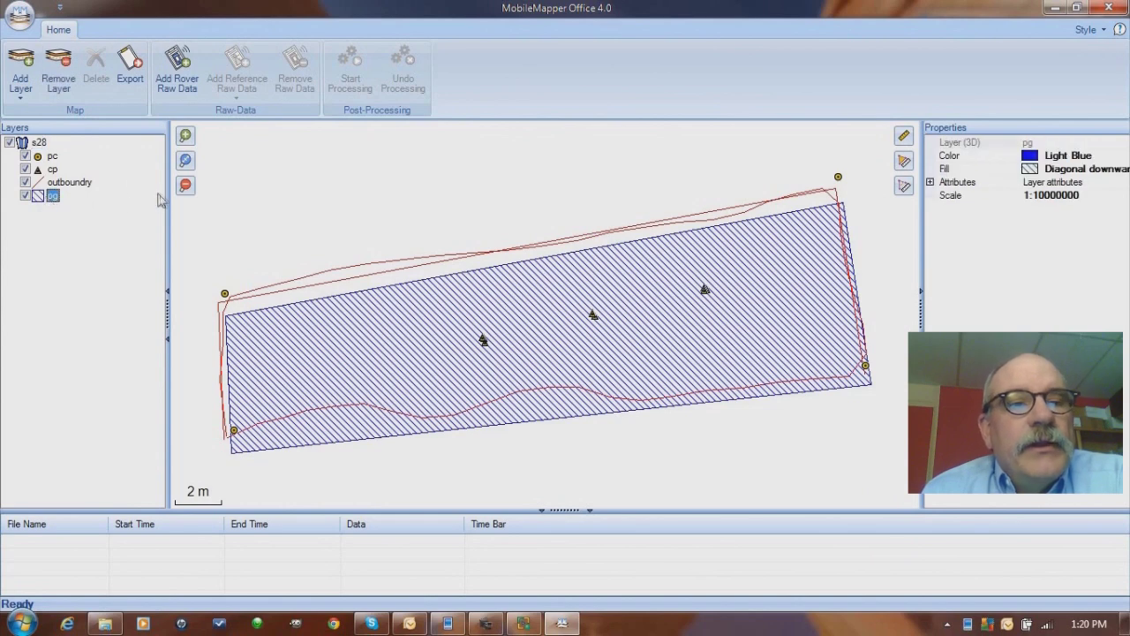
{"action": "left_click", "coordinate": [59, 86]}
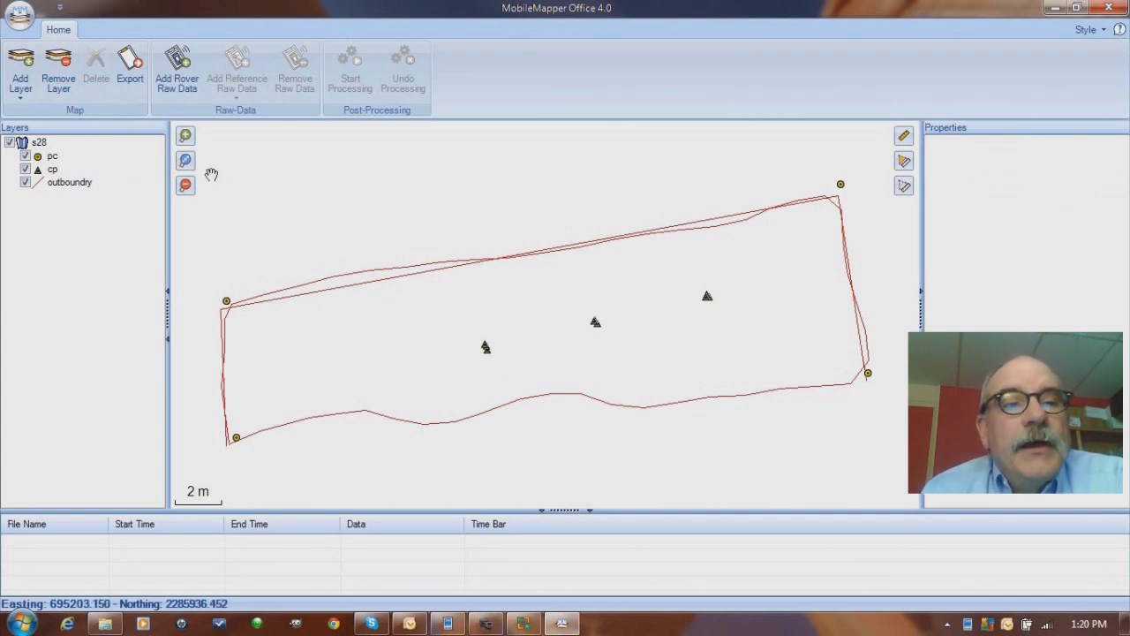
- Export the map as s28.kml in Google Earth format to the sept28 Export folder and open it in Google Earth
{"action": "left_click", "coordinate": [132, 88]}
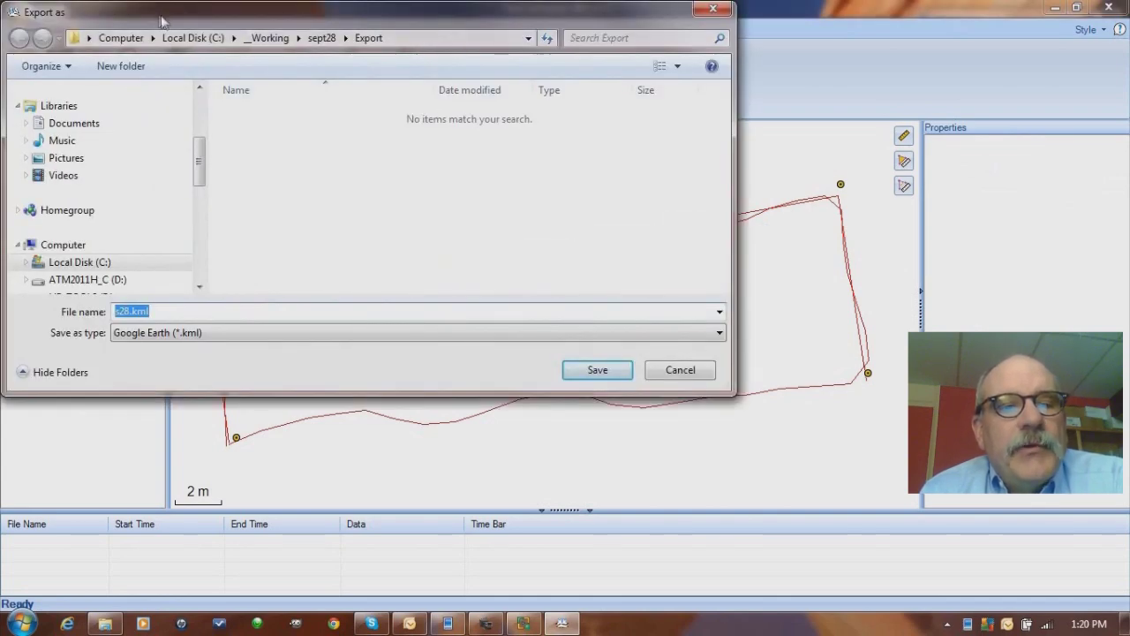
{"action": "left_click_drag", "start_coordinate": [162, 19], "coordinate": [204, 42]}
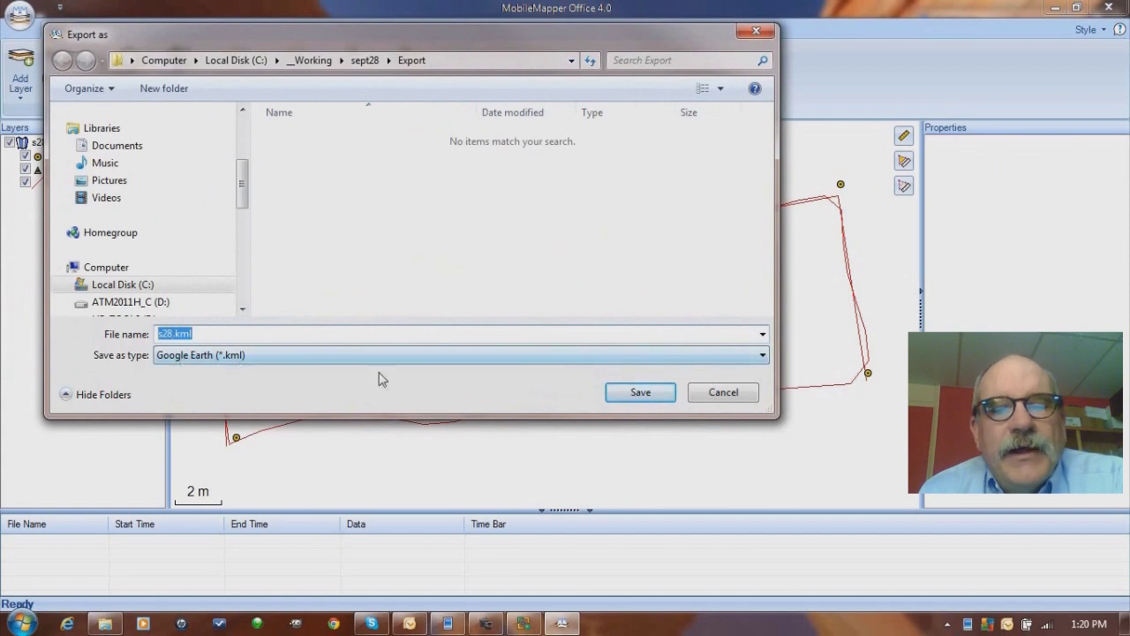
{"action": "left_click", "coordinate": [636, 395]}
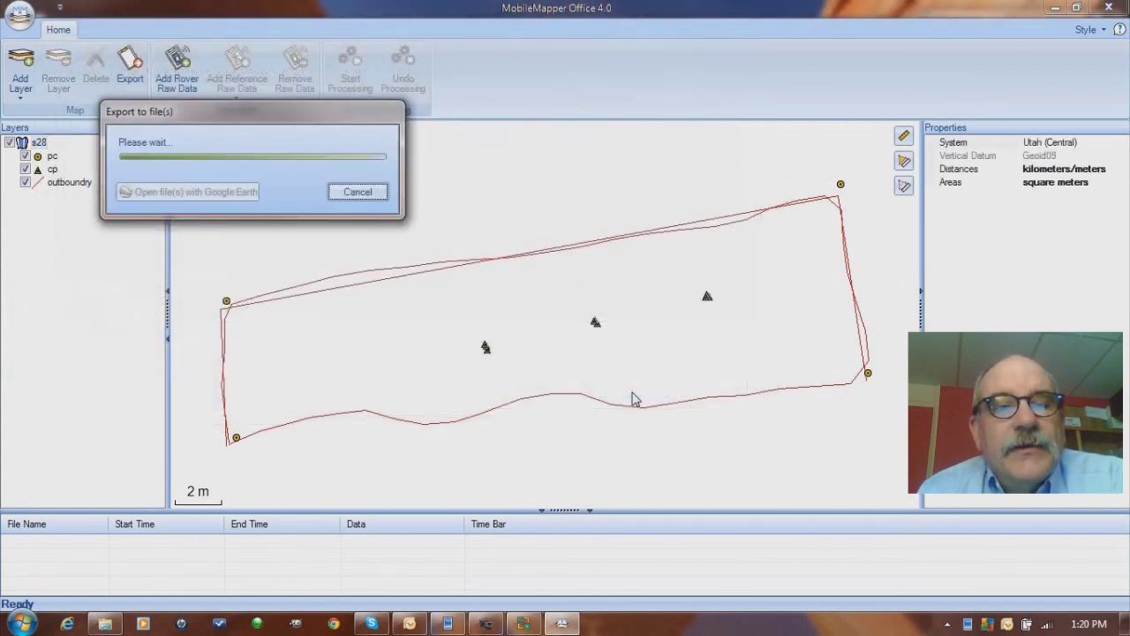
{"action": "left_click", "coordinate": [192, 189]}
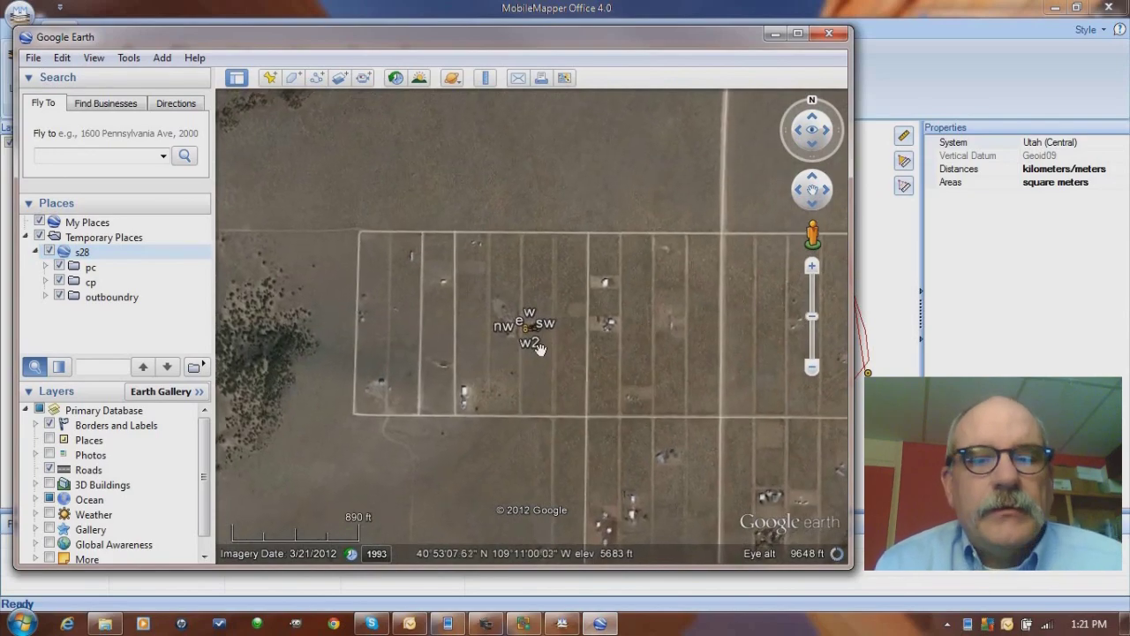
{"action": "scroll", "coordinate": [539, 355], "scroll_direction": "up", "scroll_amount": 6}
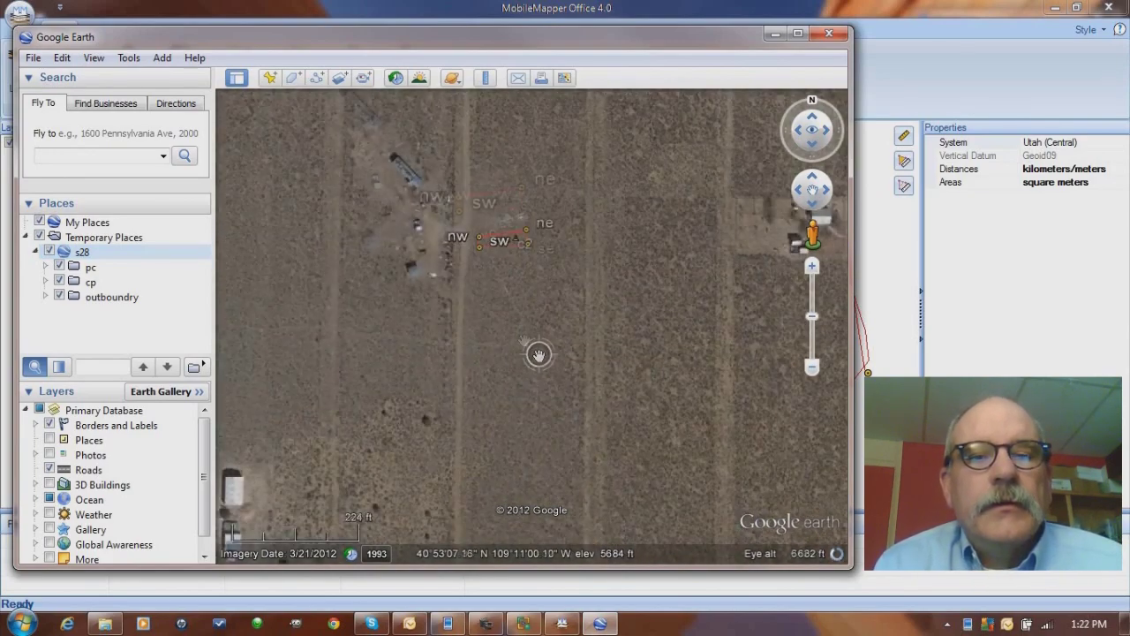
- Inspect the exported s28 points and boundary up close in Google Earth and close it
{"action": "scroll", "coordinate": [538, 355], "scroll_direction": "up", "scroll_amount": 4}
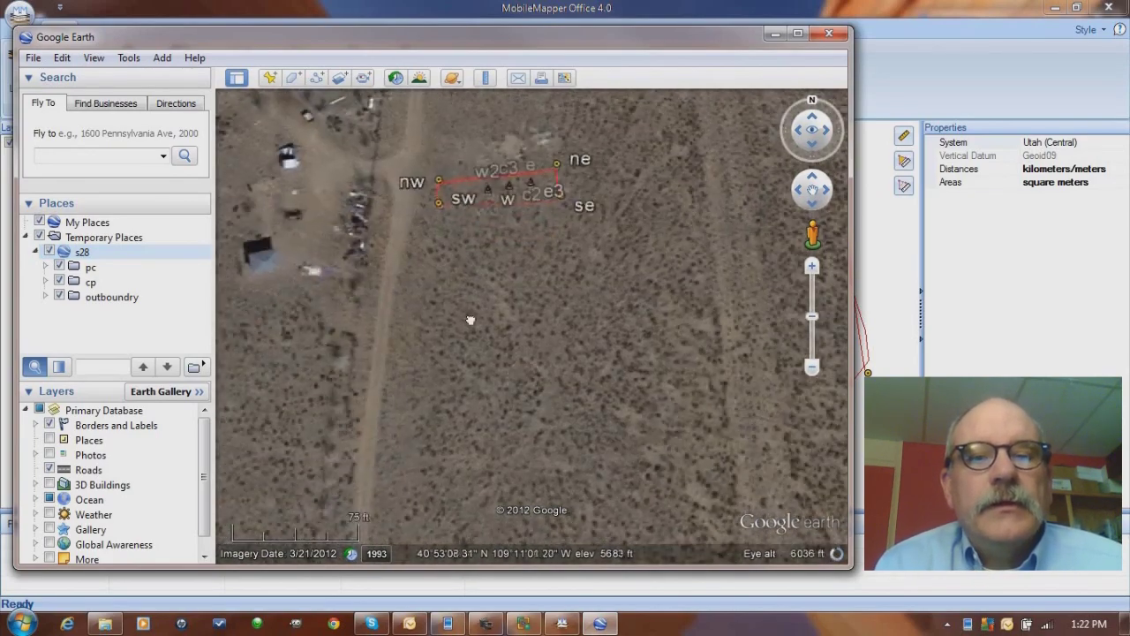
{"action": "scroll", "coordinate": [471, 320], "scroll_direction": "up", "scroll_amount": 3}
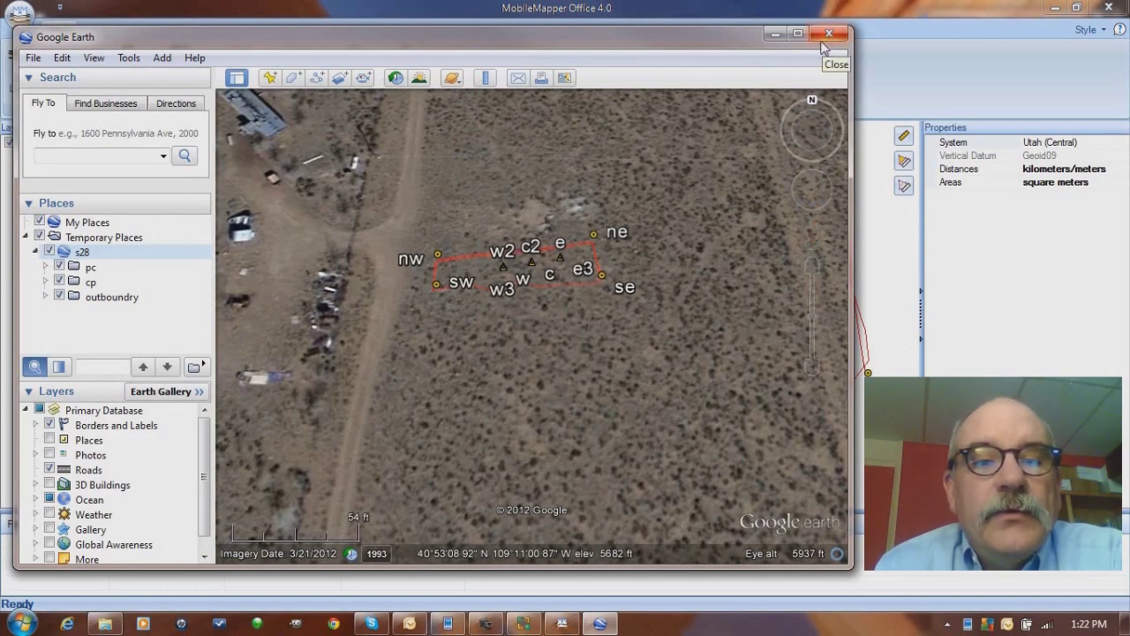
{"action": "left_click", "coordinate": [826, 36]}
{"action": "left_click", "coordinate": [522, 328]}
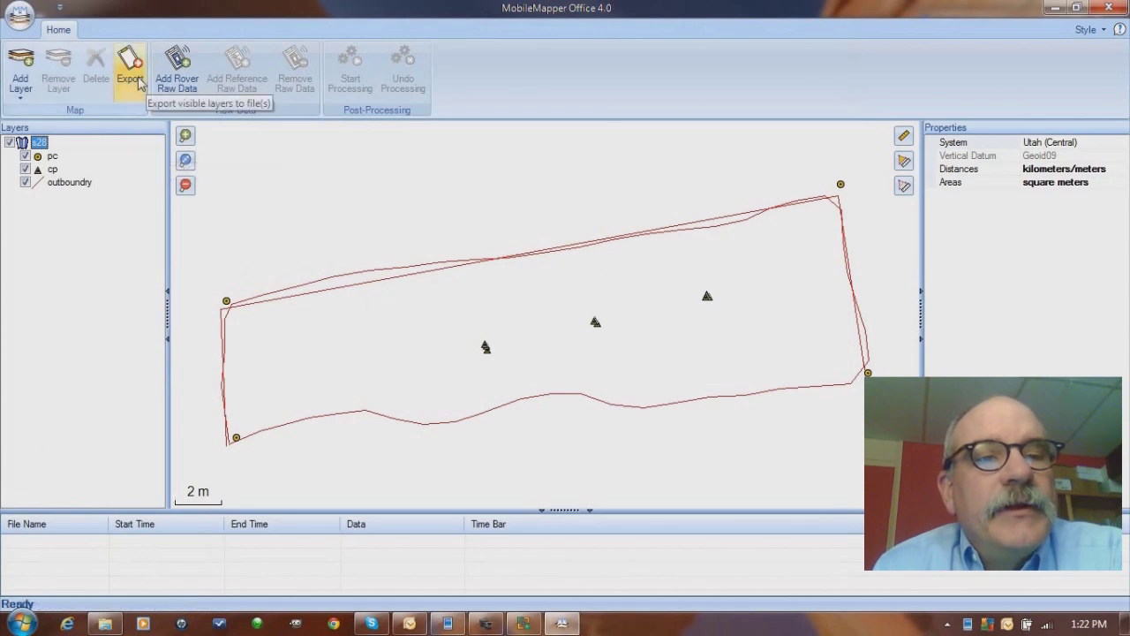
- Export the visible s28 layers in ASCII (*.csv) format to the sept28 Export folder and open the files in Microsoft Excel
{"action": "left_click", "coordinate": [137, 81]}
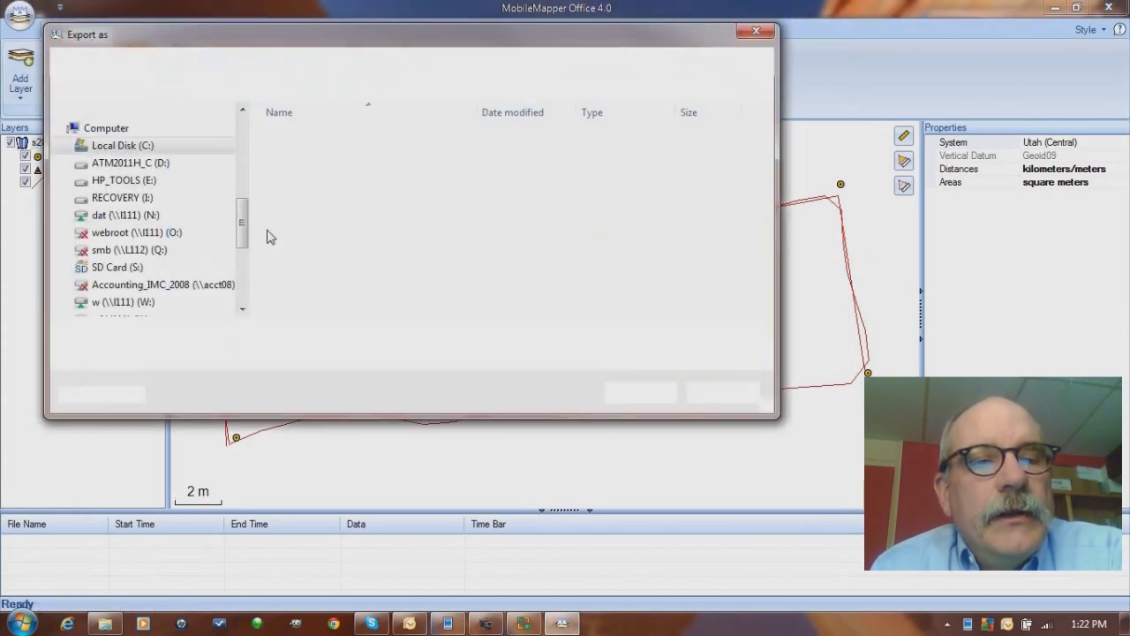
{"action": "left_click", "coordinate": [173, 356]}
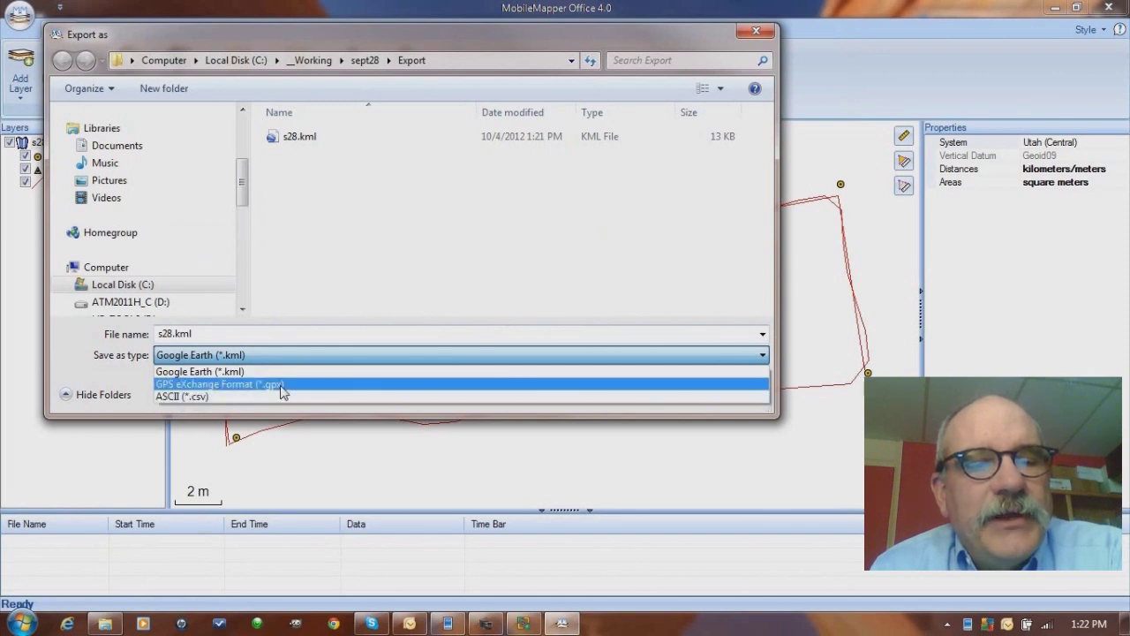
{"action": "left_click", "coordinate": [217, 396]}
{"action": "left_click", "coordinate": [638, 393]}
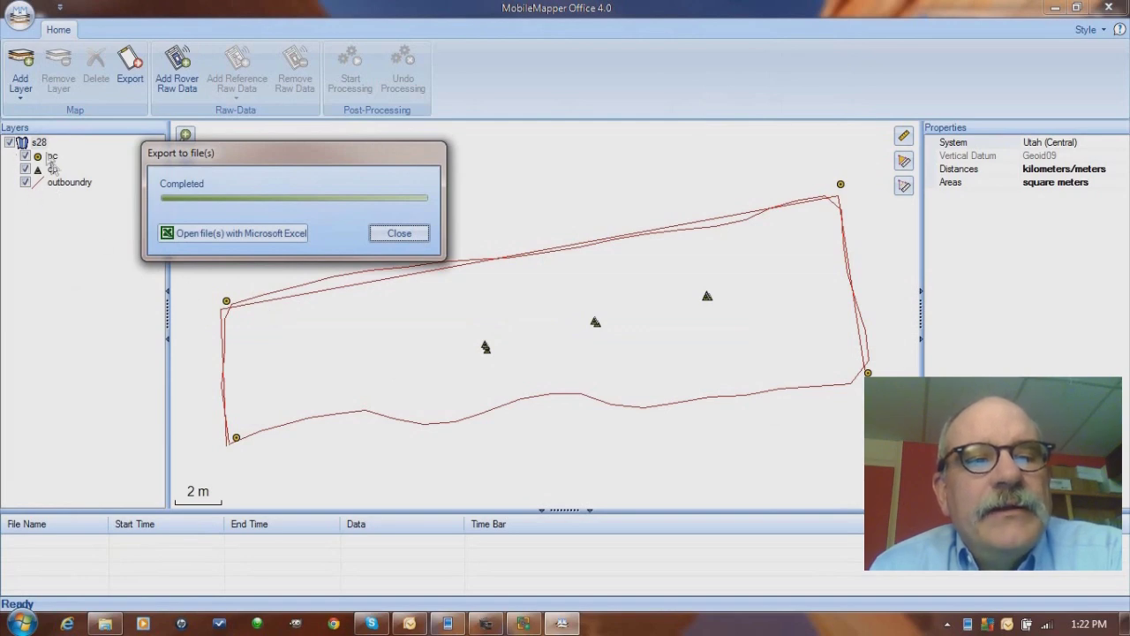
{"action": "left_click", "coordinate": [187, 233]}
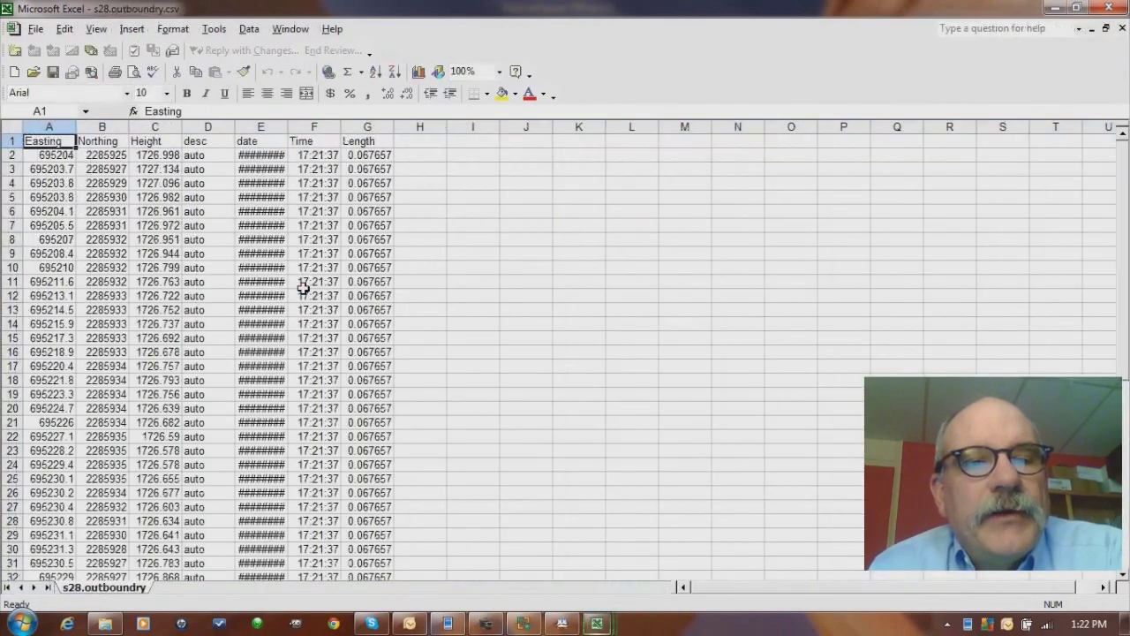
- Widen the columns of s28.outboundry.csv to fit, review its coordinate rows and close it without saving
{"action": "left_click", "coordinate": [16, 129]}
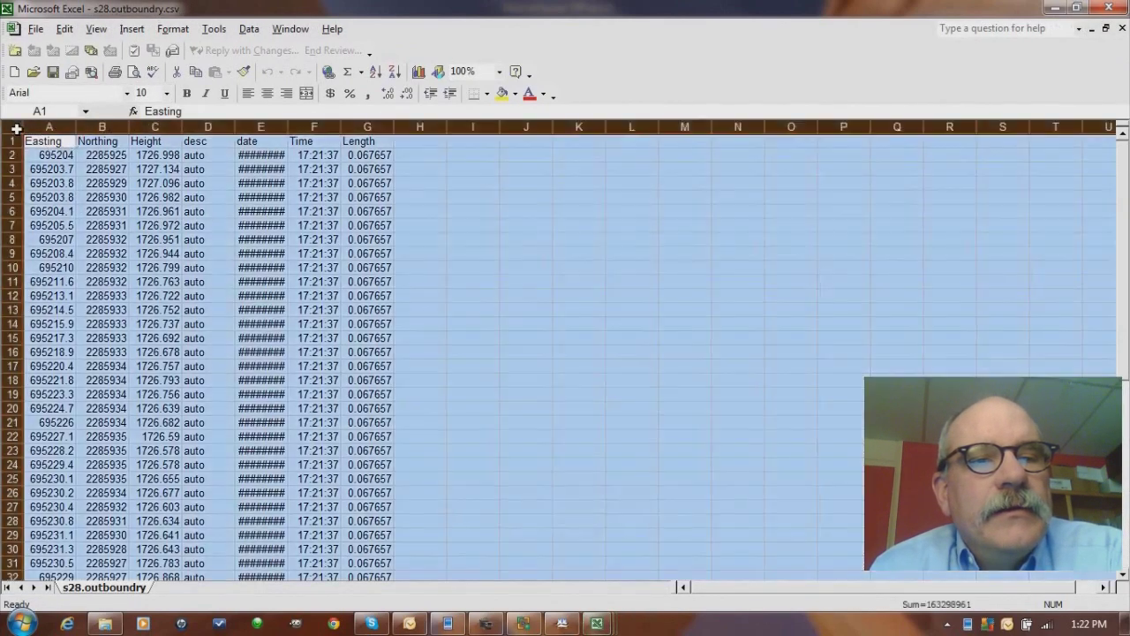
{"action": "double_click", "coordinate": [289, 128]}
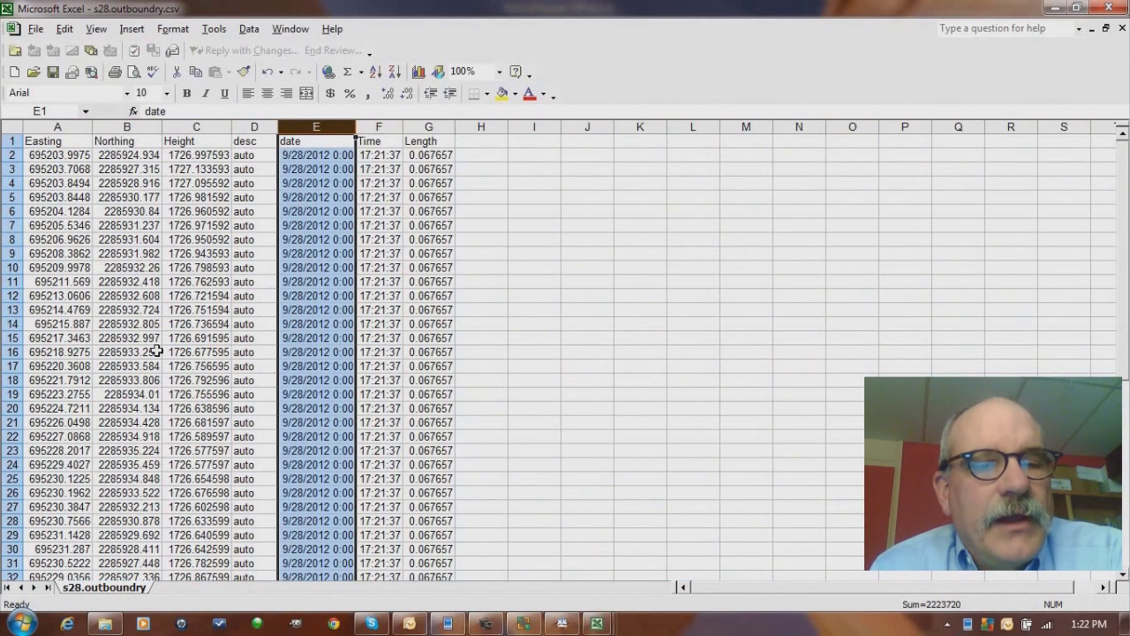
{"action": "scroll", "coordinate": [157, 351], "scroll_direction": "down", "scroll_amount": 6}
{"action": "scroll", "coordinate": [159, 352], "scroll_direction": "down", "scroll_amount": 7}
{"action": "scroll", "coordinate": [157, 351], "scroll_direction": "up", "scroll_amount": 11}
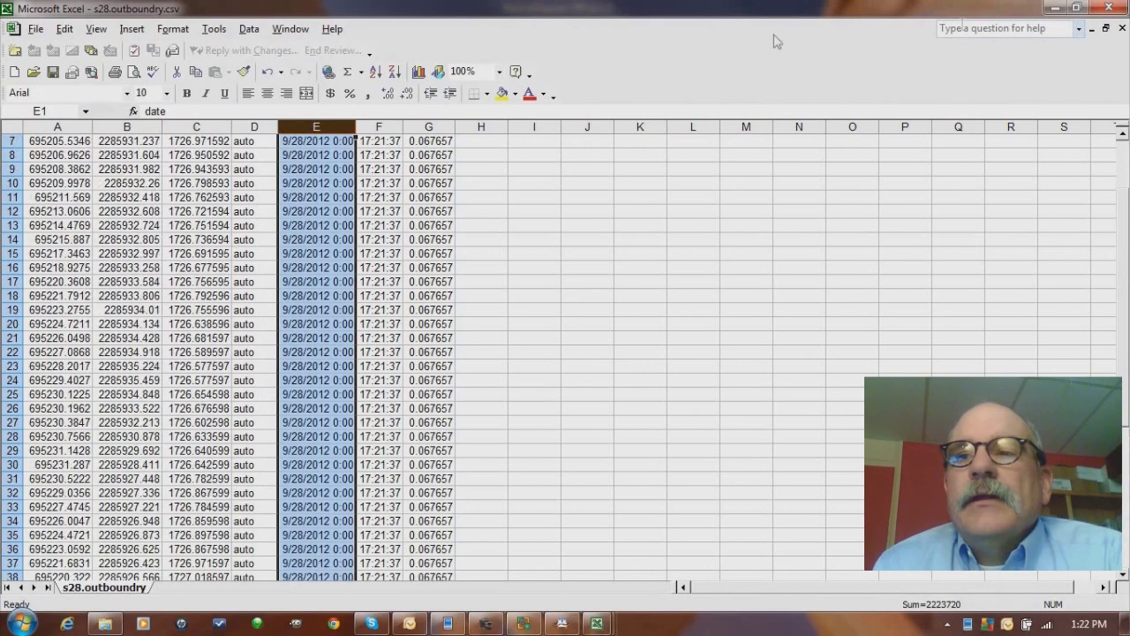
{"action": "left_click", "coordinate": [1118, 29]}
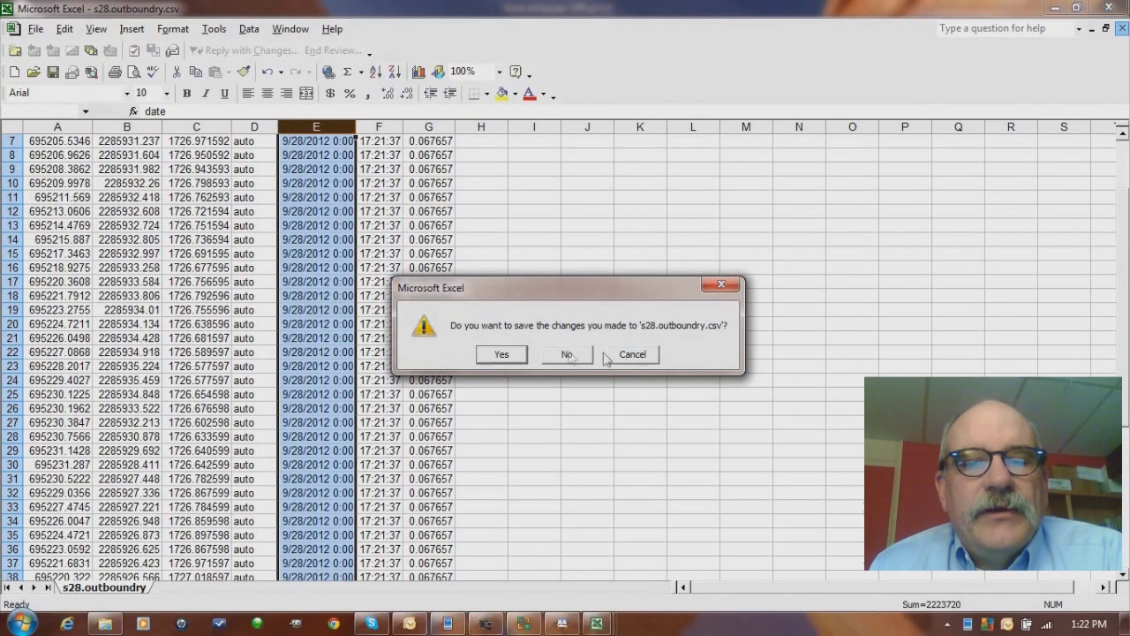
{"action": "left_click", "coordinate": [568, 354]}
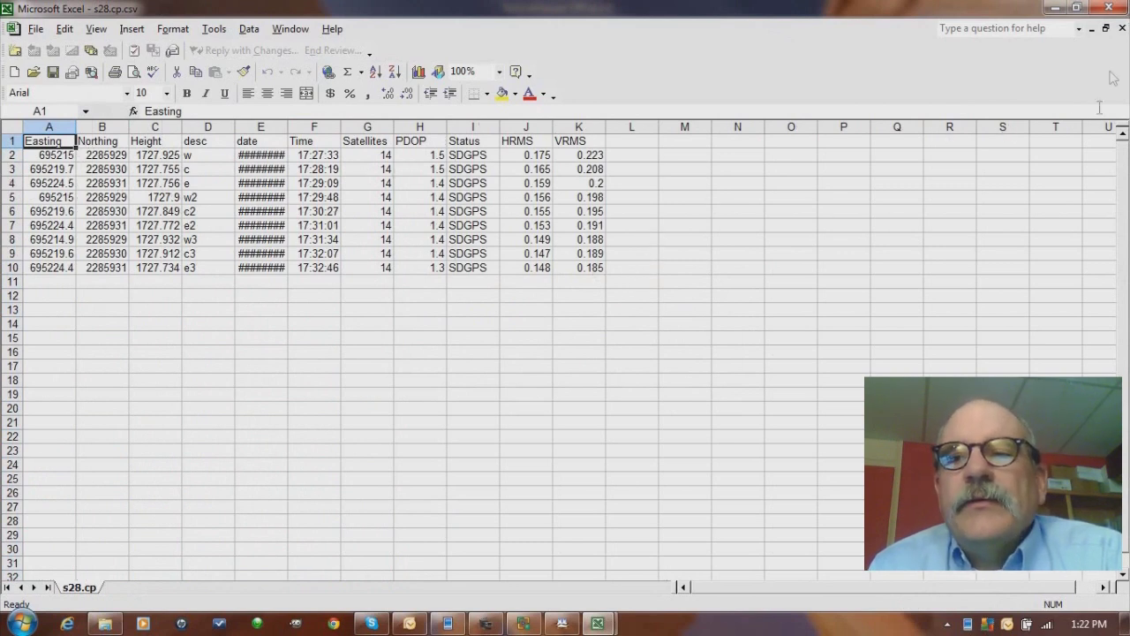
- Review s28.cp.csv and s28.pc.csv, widening the date column of s28.pc.csv, and close Excel without saving
{"action": "left_click", "coordinate": [1123, 29]}
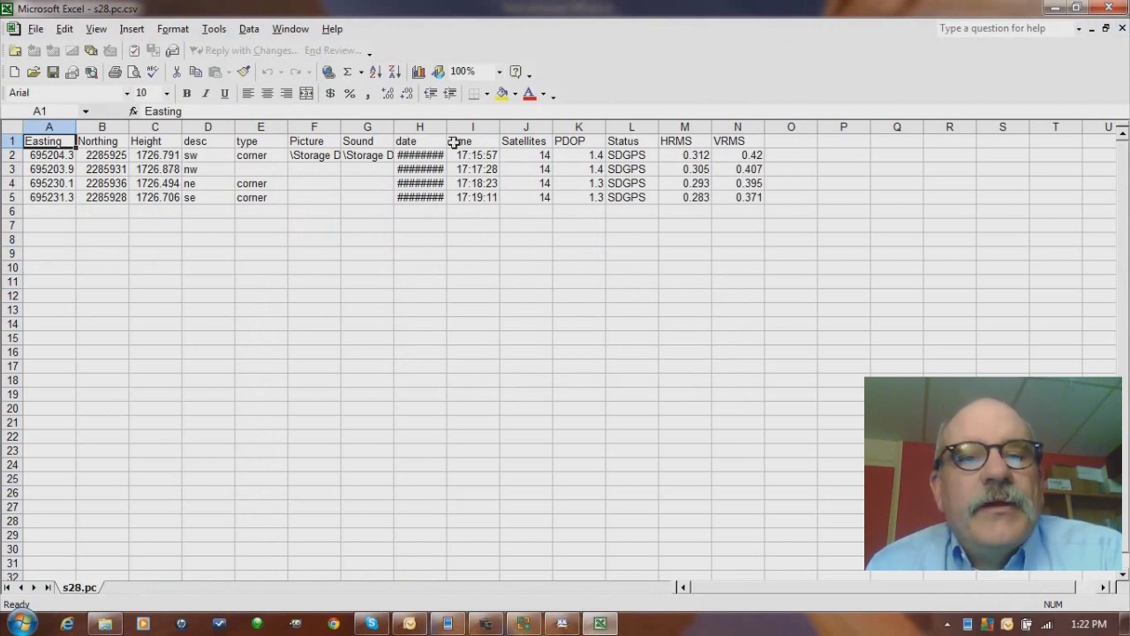
{"action": "left_click_drag", "start_coordinate": [447, 126], "coordinate": [510, 126]}
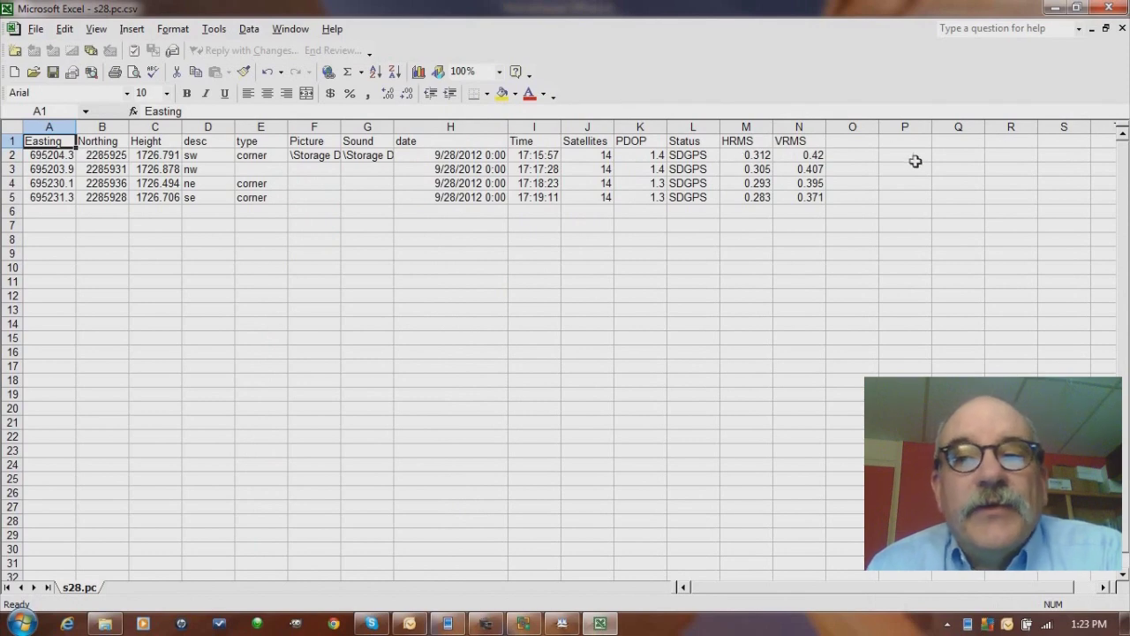
{"action": "left_click", "coordinate": [1122, 29]}
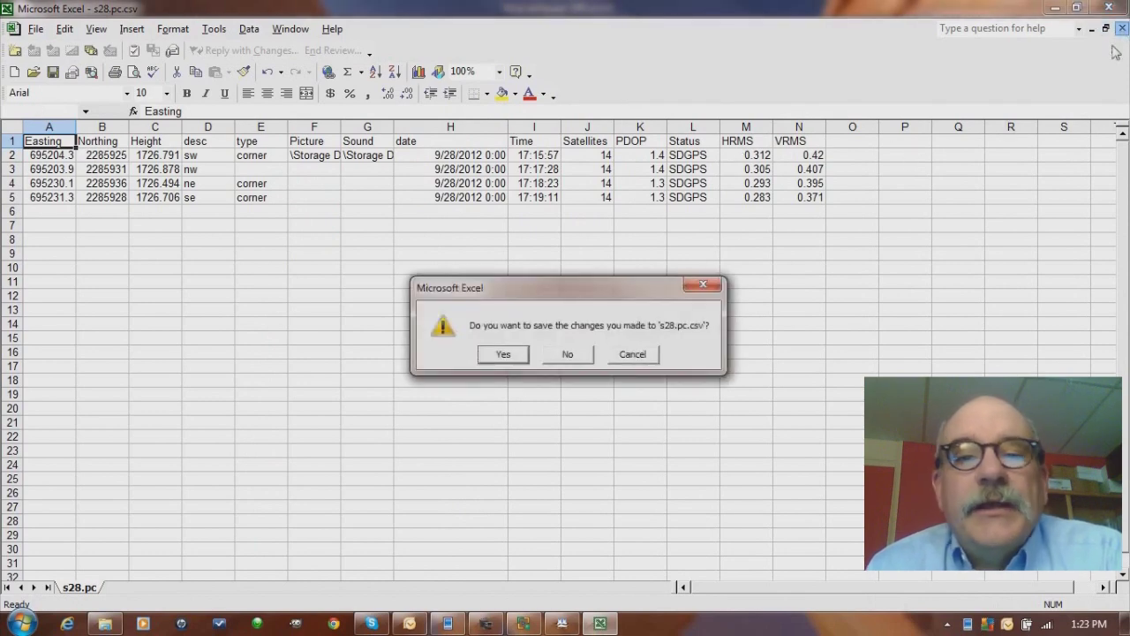
{"action": "left_click", "coordinate": [571, 355]}
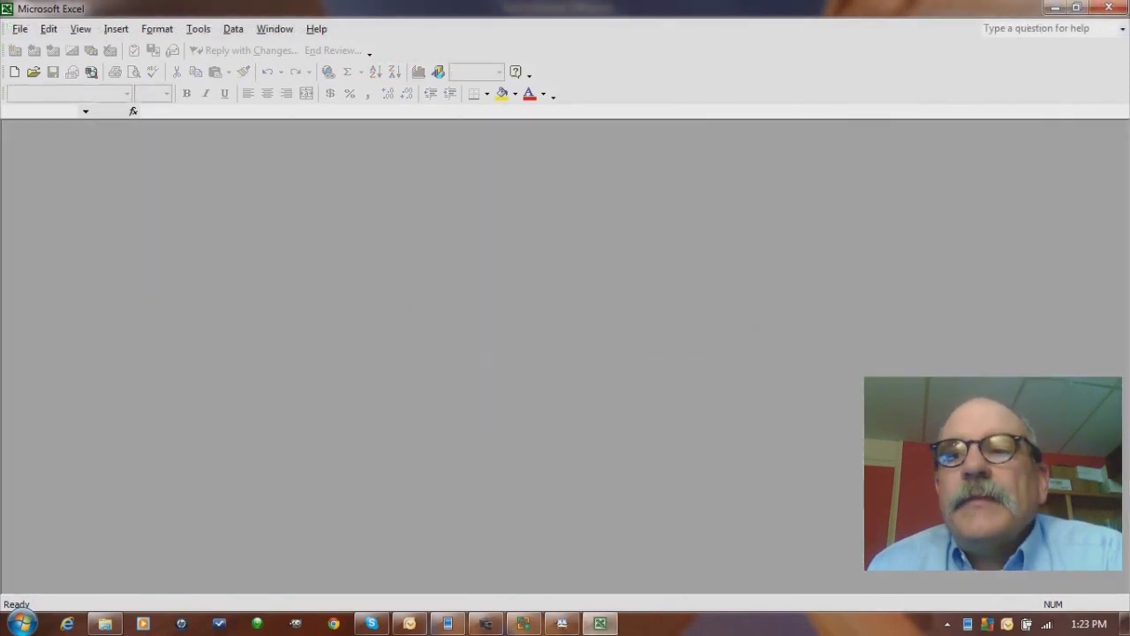
{"action": "left_click", "coordinate": [1110, 8]}
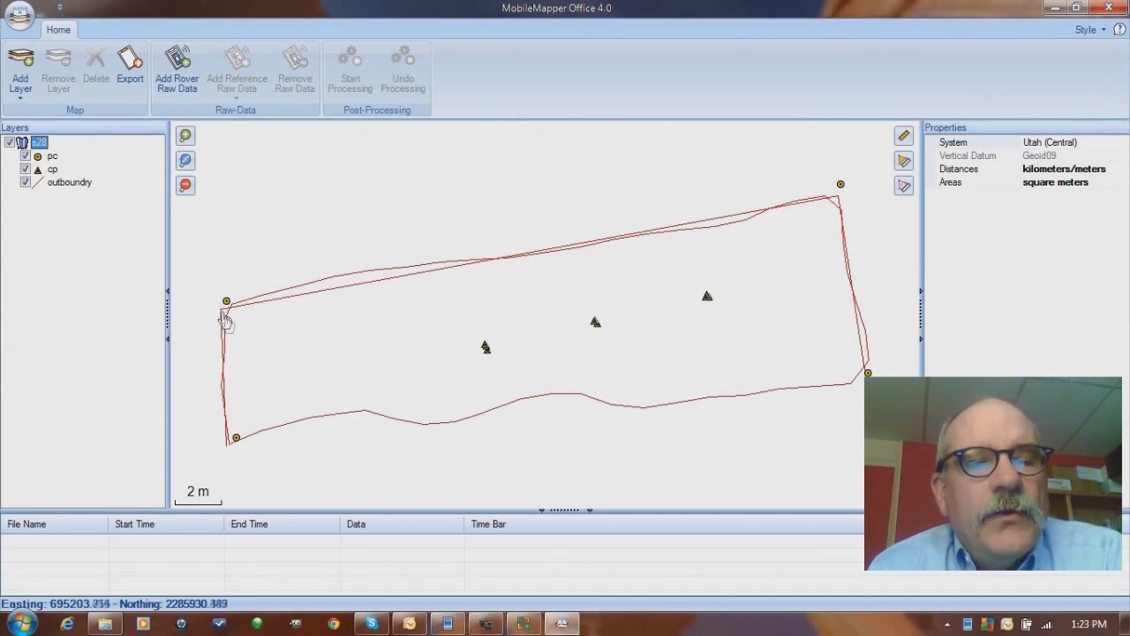
- Examine how the northwest corner point lines up with the outboundry lines on the s28 map
{"action": "scroll", "coordinate": [224, 320], "scroll_direction": "up", "scroll_amount": 5}
{"action": "scroll", "coordinate": [416, 323], "scroll_direction": "down", "scroll_amount": 5}
{"action": "scroll", "coordinate": [414, 328], "scroll_direction": "up", "scroll_amount": 2}
{"action": "scroll", "coordinate": [397, 325], "scroll_direction": "down", "scroll_amount": 1}
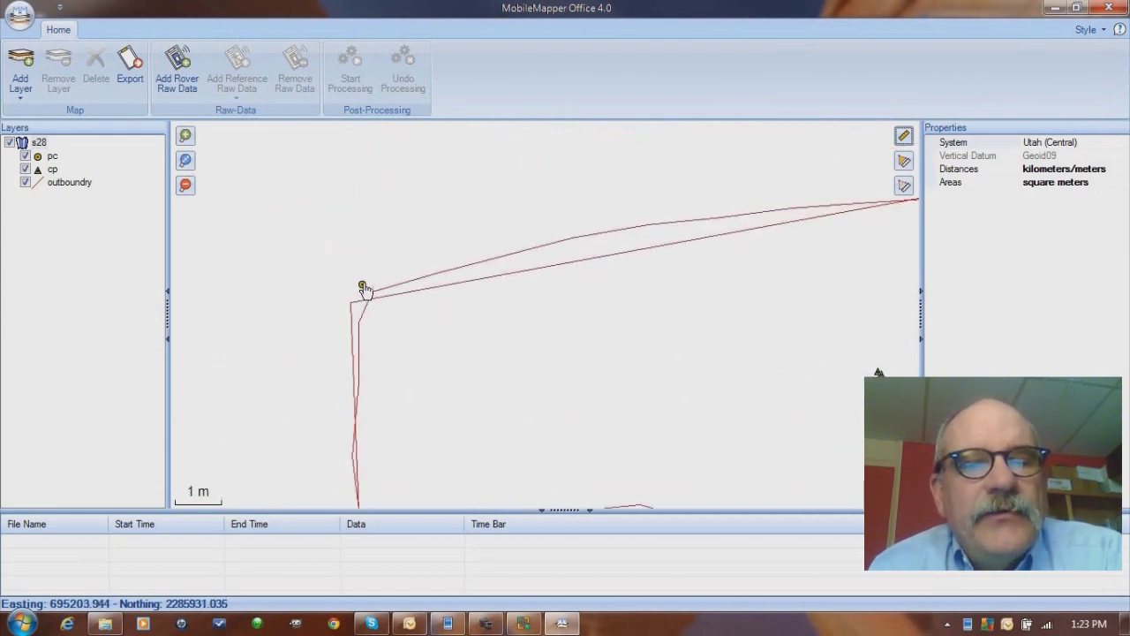
{"action": "scroll", "coordinate": [459, 342], "scroll_direction": "down", "scroll_amount": 3}
{"action": "left_click_drag", "start_coordinate": [538, 343], "coordinate": [434, 323]}
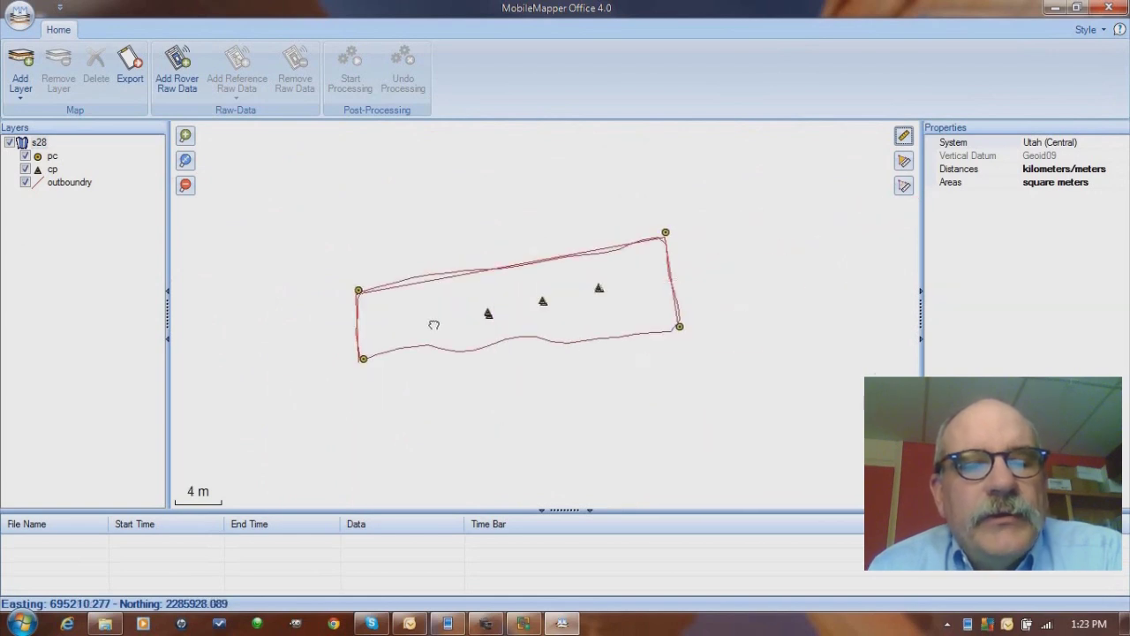
{"action": "scroll", "coordinate": [418, 318], "scroll_direction": "up", "scroll_amount": 3}
{"action": "left_click_drag", "start_coordinate": [286, 292], "coordinate": [595, 371]}
{"action": "mouse_move", "coordinate": [287, 354]}
{"action": "left_mouse_down"}
{"action": "mouse_move", "coordinate": [417, 321]}
{"action": "mouse_move", "coordinate": [646, 374]}
{"action": "left_mouse_up"}
{"action": "scroll", "coordinate": [417, 321], "scroll_direction": "up", "scroll_amount": 2}
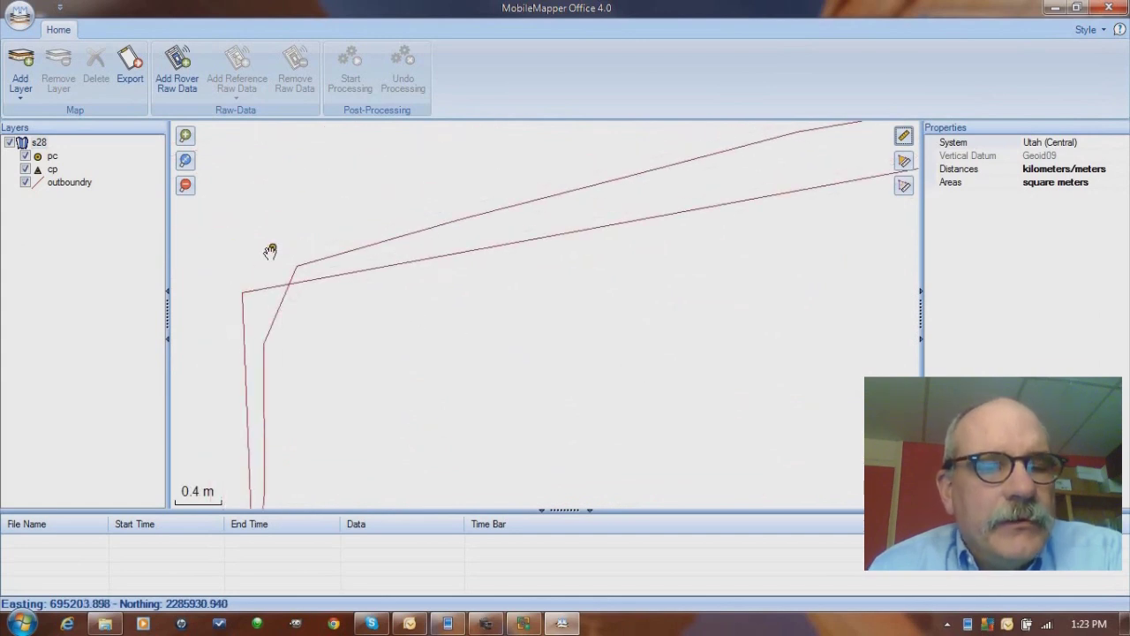
{"action": "scroll", "coordinate": [459, 359], "scroll_direction": "down", "scroll_amount": 4}
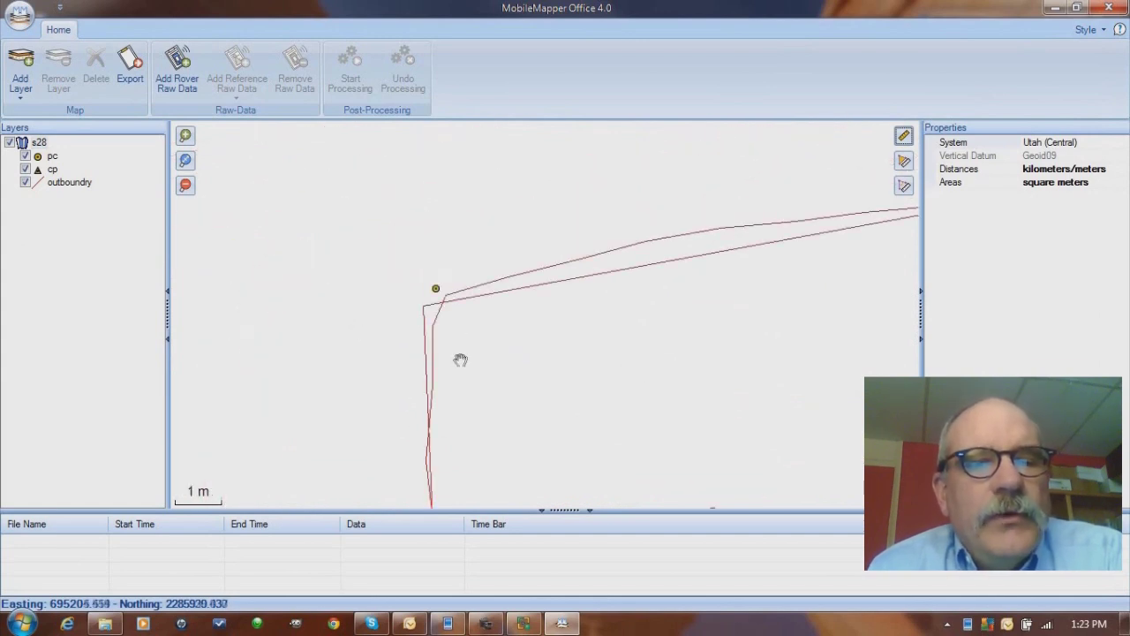
{"action": "left_click_drag", "start_coordinate": [474, 361], "coordinate": [317, 340]}
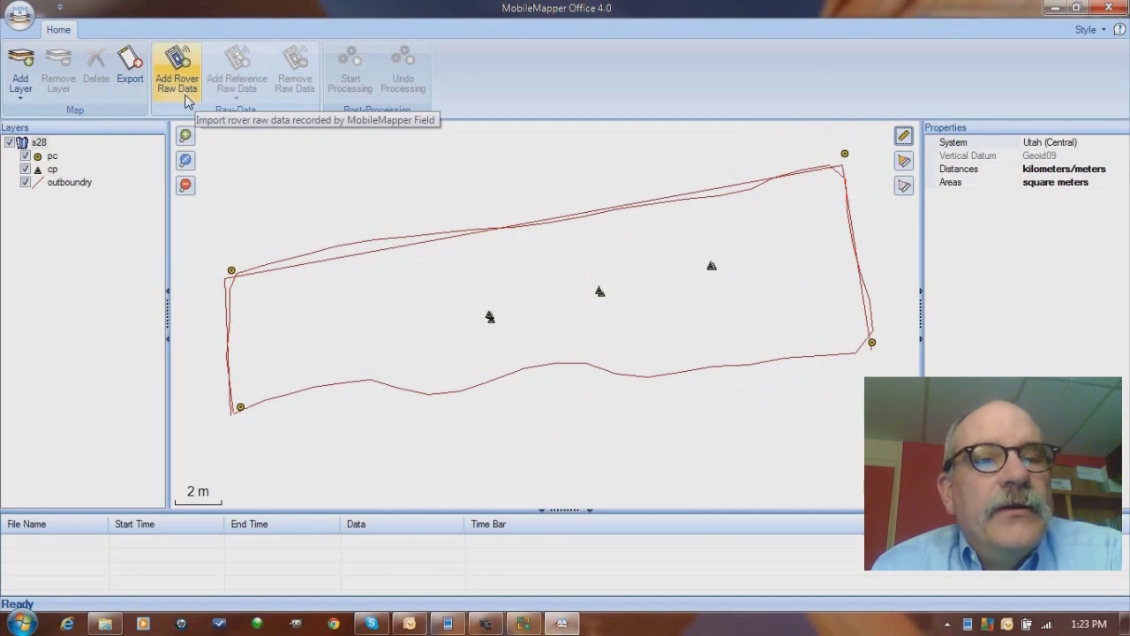
- Add the rover raw data files G0125B12.272 and G0125C12.272 from the sept28 folder
{"action": "left_click", "coordinate": [176, 79]}
{"action": "left_click", "coordinate": [269, 174]}
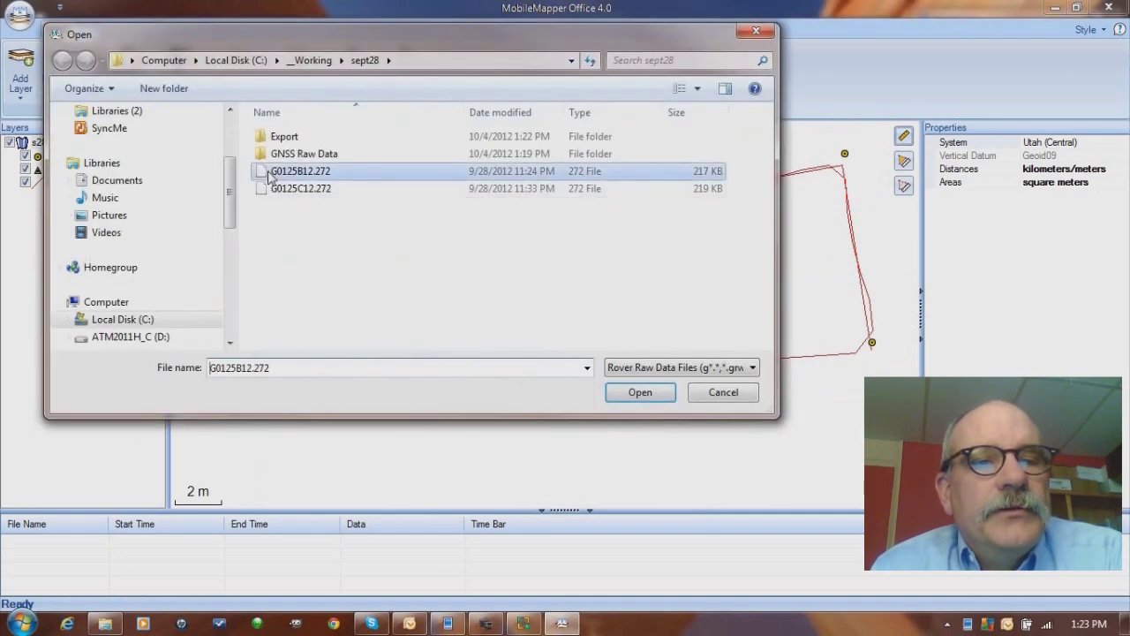
{"action": "left_click", "coordinate": [279, 196], "text": "ctrl"}
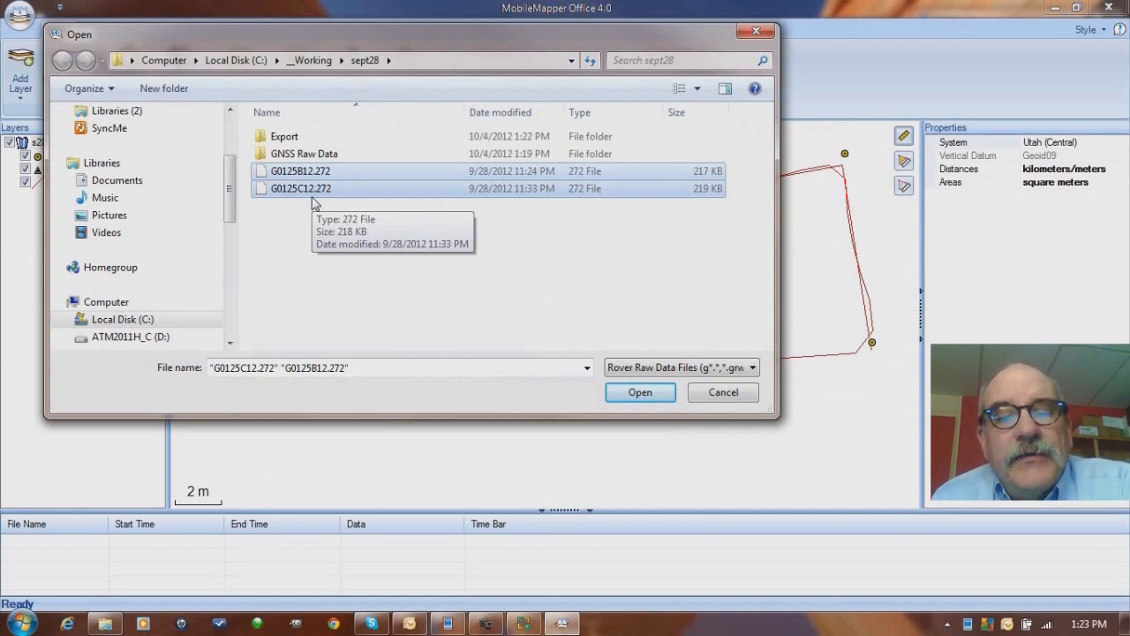
{"action": "left_click", "coordinate": [662, 395]}
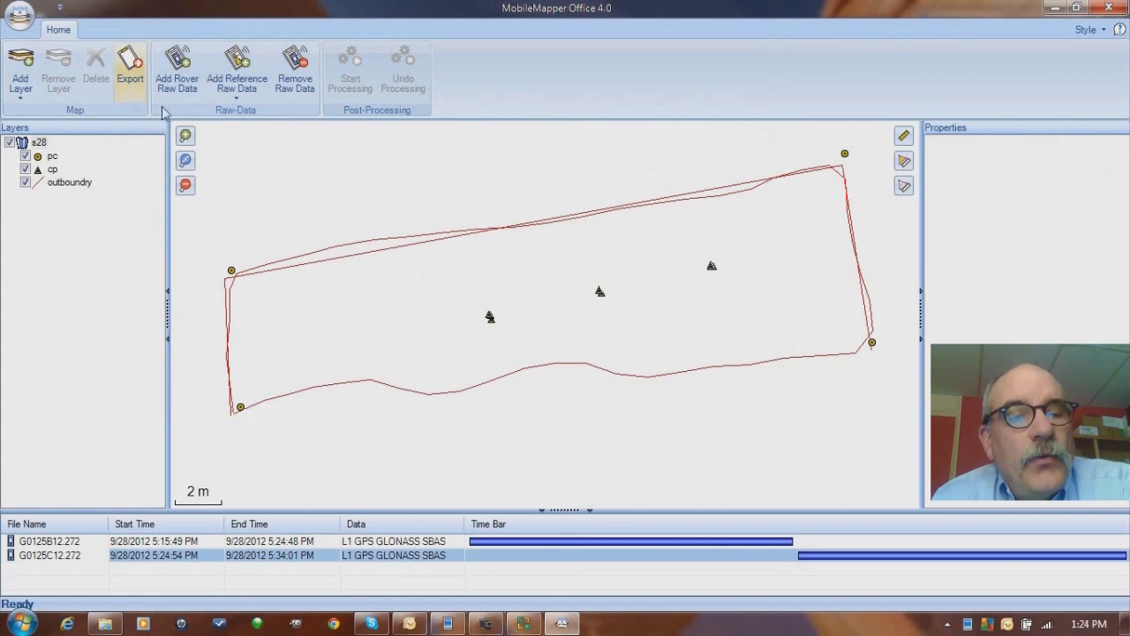
- Search the web for reference raw data for both rover files, limiting the search to 1 station
{"action": "left_click", "coordinate": [238, 95]}
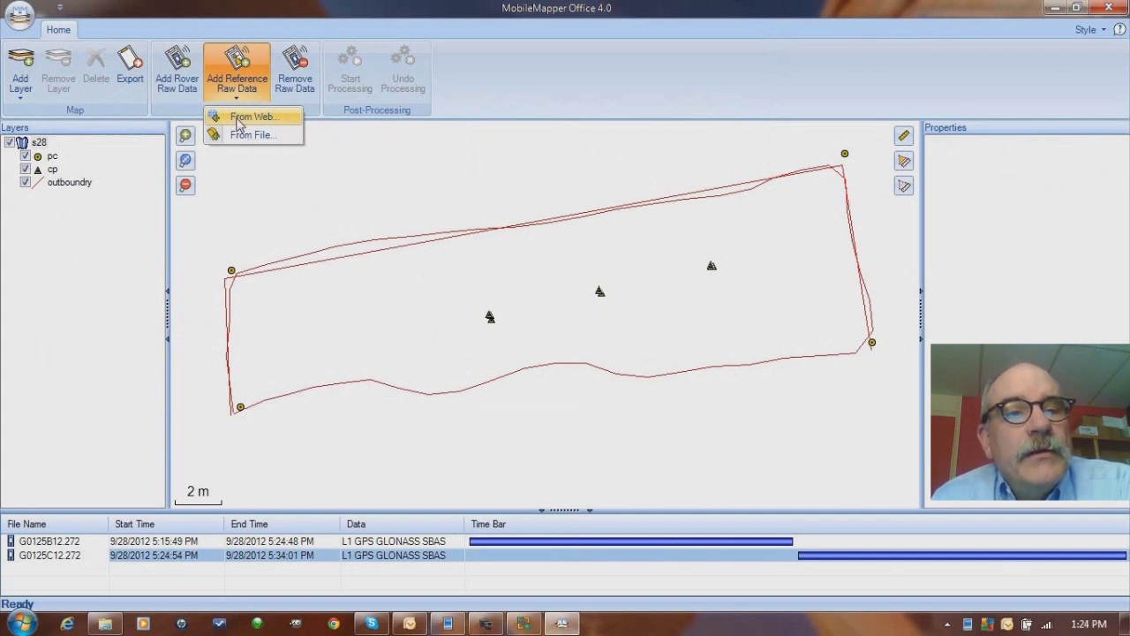
{"action": "left_click", "coordinate": [238, 118]}
{"action": "left_click", "coordinate": [344, 149]}
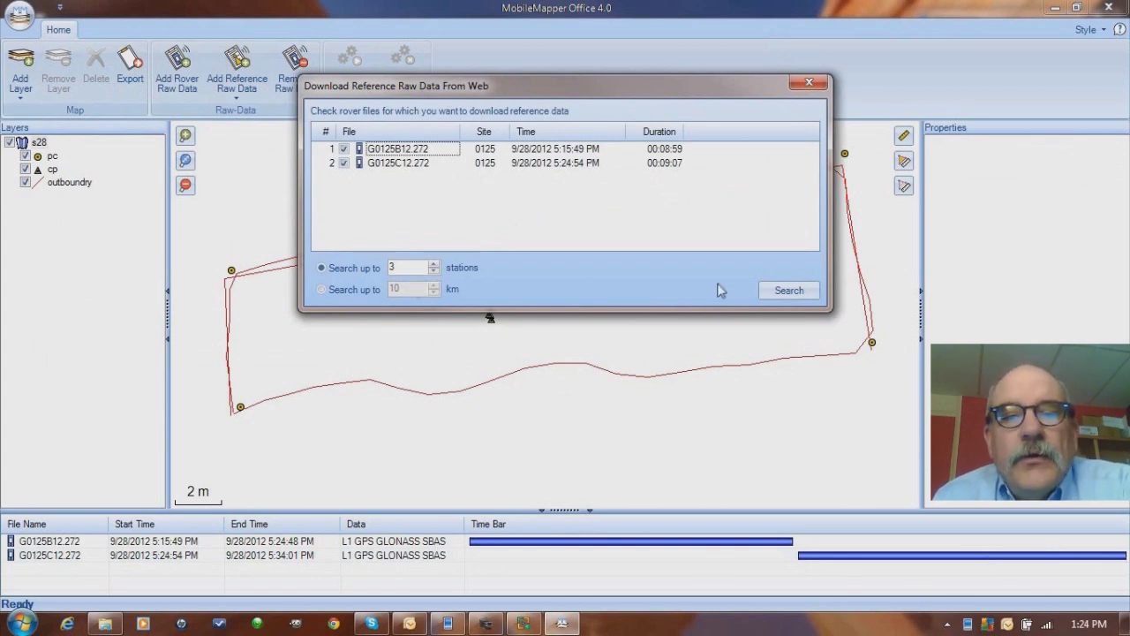
{"action": "left_click", "coordinate": [433, 272]}
{"action": "left_click", "coordinate": [779, 294]}
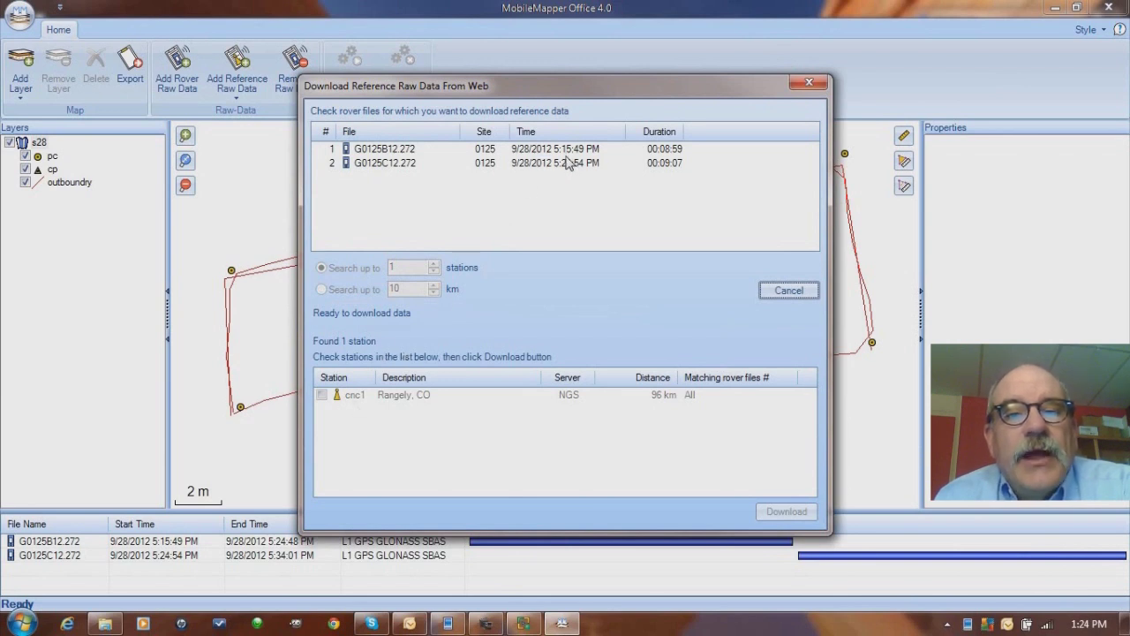
- Download the reference data of station cnc1 (Rangely, CO) and post-process the rover data with it
{"action": "left_click", "coordinate": [322, 395]}
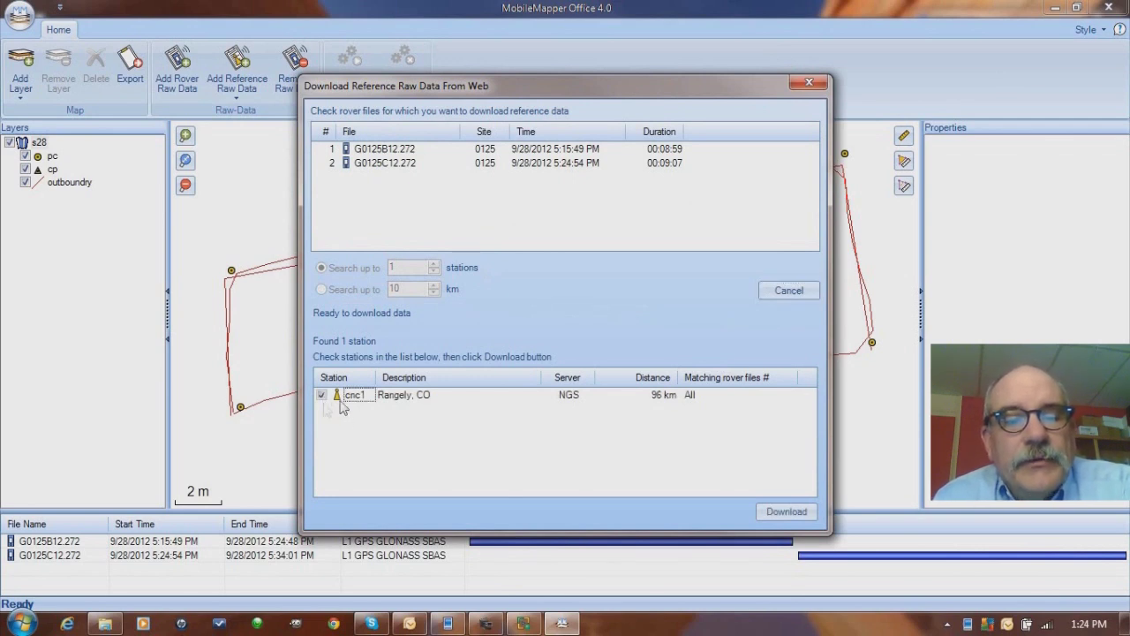
{"action": "left_click", "coordinate": [795, 510]}
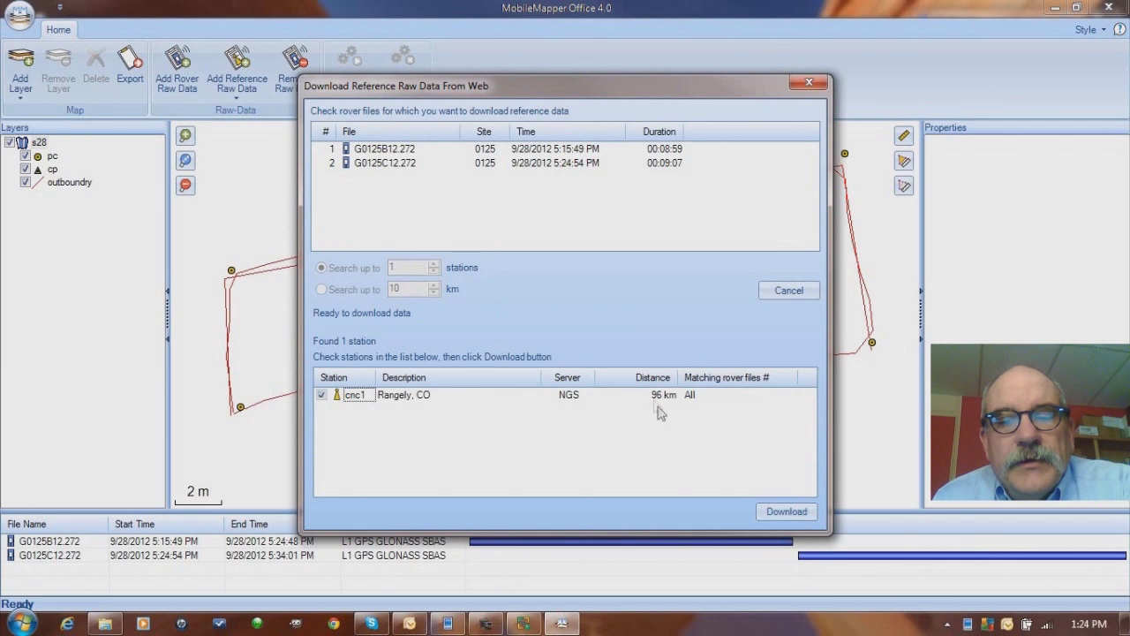
{"action": "left_click", "coordinate": [791, 515]}
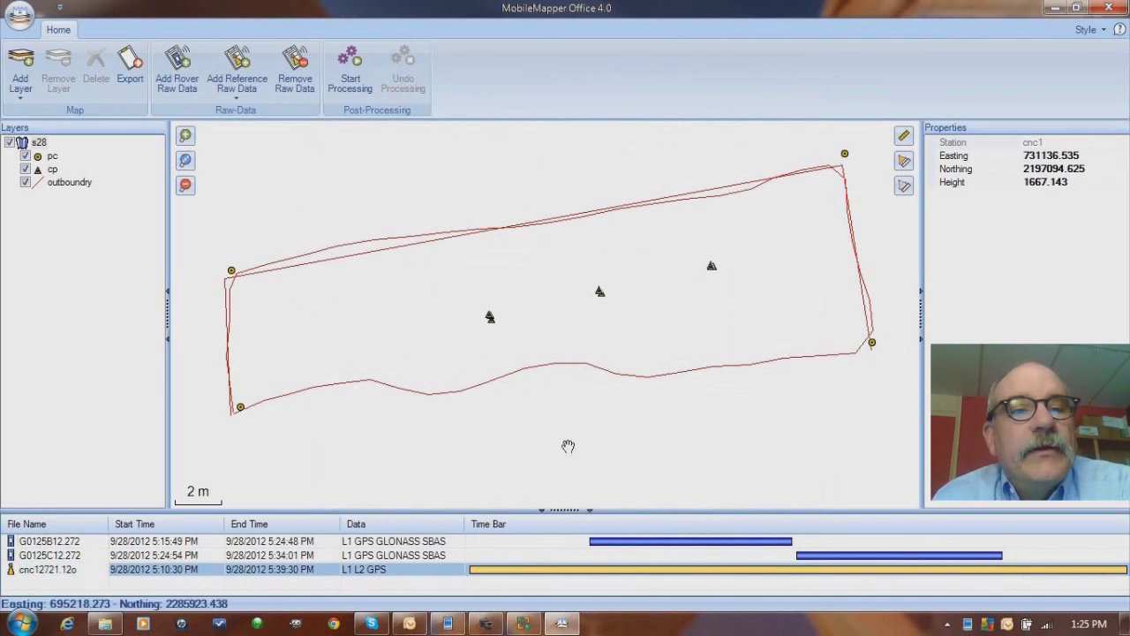
{"action": "left_click", "coordinate": [350, 84]}
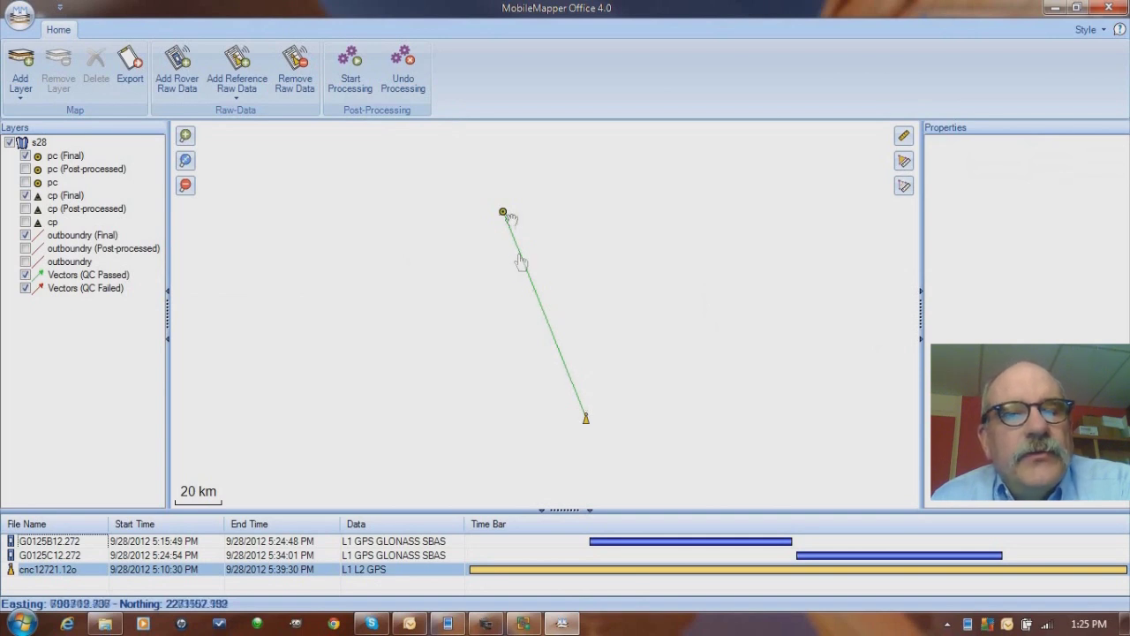
- Hide the Vectors (QC Passed) and Vectors (QC Failed) layers and fit the remaining layers in the map view
{"action": "left_click", "coordinate": [25, 275]}
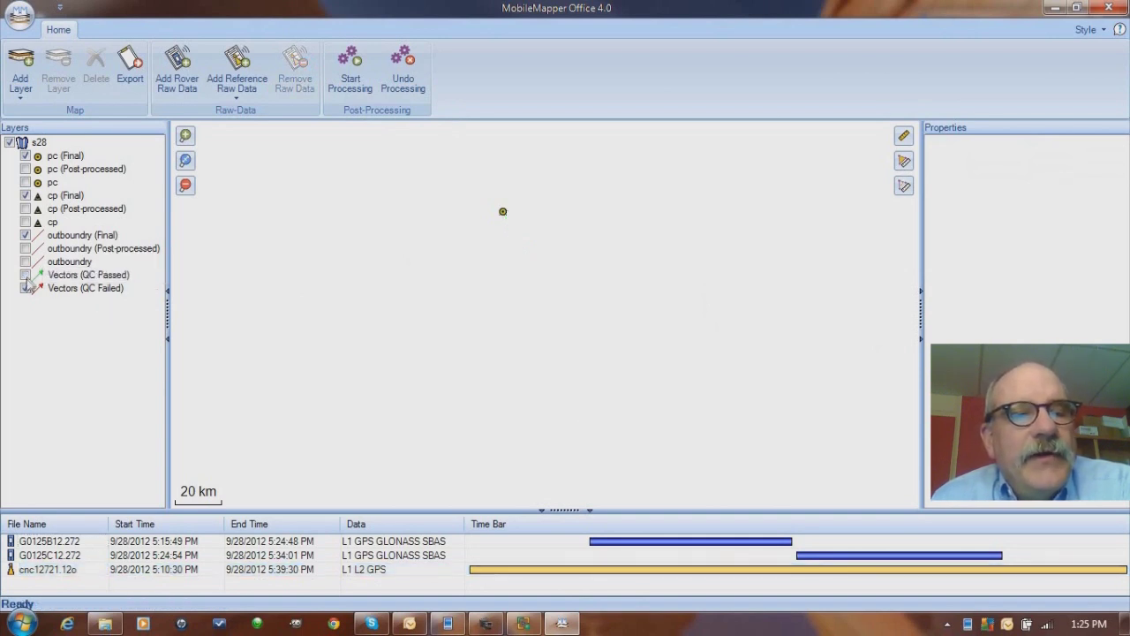
{"action": "left_click", "coordinate": [25, 289]}
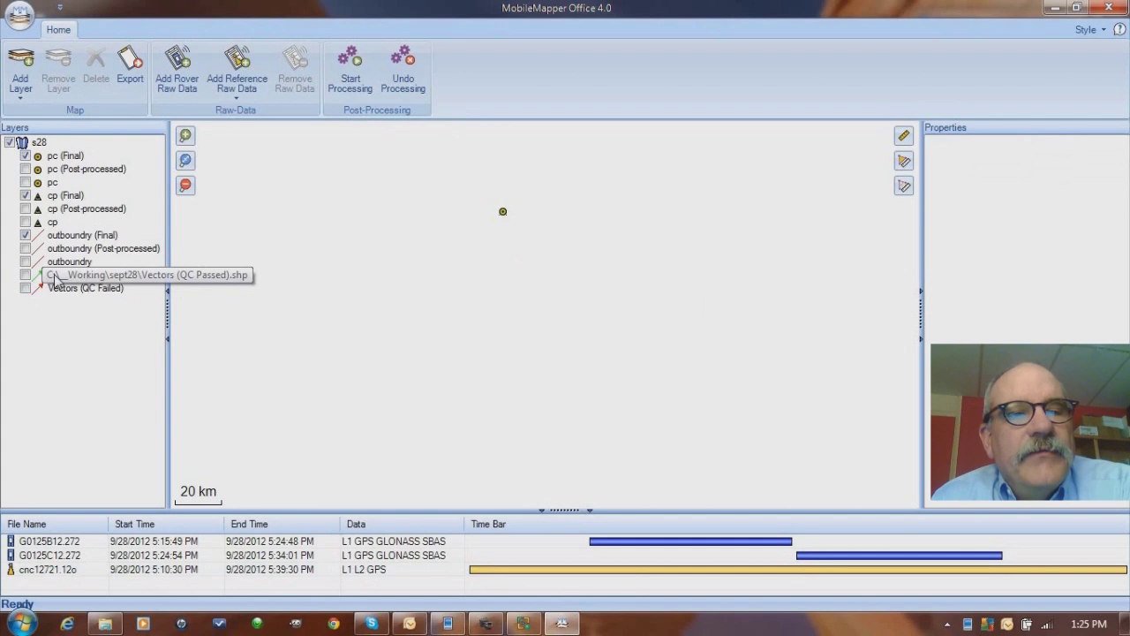
{"action": "left_click", "coordinate": [186, 161]}
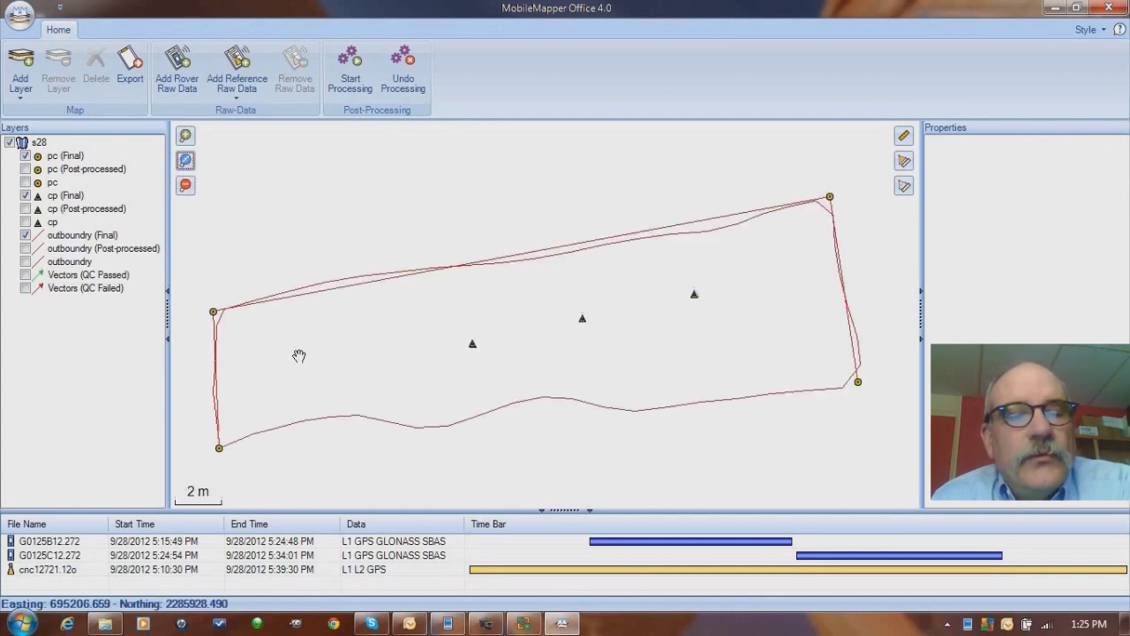
- Examine how closely the outboundry (Final) line meets the pc (Final) points at the two western corners
{"action": "left_click_drag", "start_coordinate": [255, 337], "coordinate": [411, 333]}
{"action": "scroll", "coordinate": [411, 333], "scroll_direction": "up", "scroll_amount": 4}
{"action": "left_click_drag", "start_coordinate": [244, 291], "coordinate": [694, 321]}
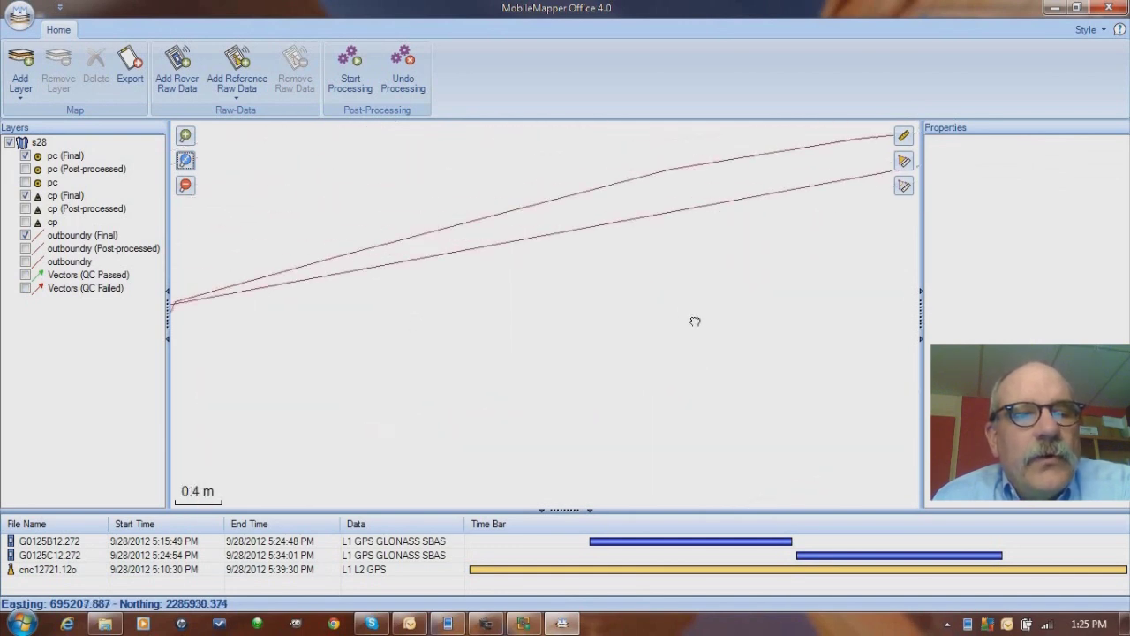
{"action": "left_click_drag", "start_coordinate": [257, 343], "coordinate": [558, 318]}
{"action": "scroll", "coordinate": [557, 319], "scroll_direction": "up", "scroll_amount": 2}
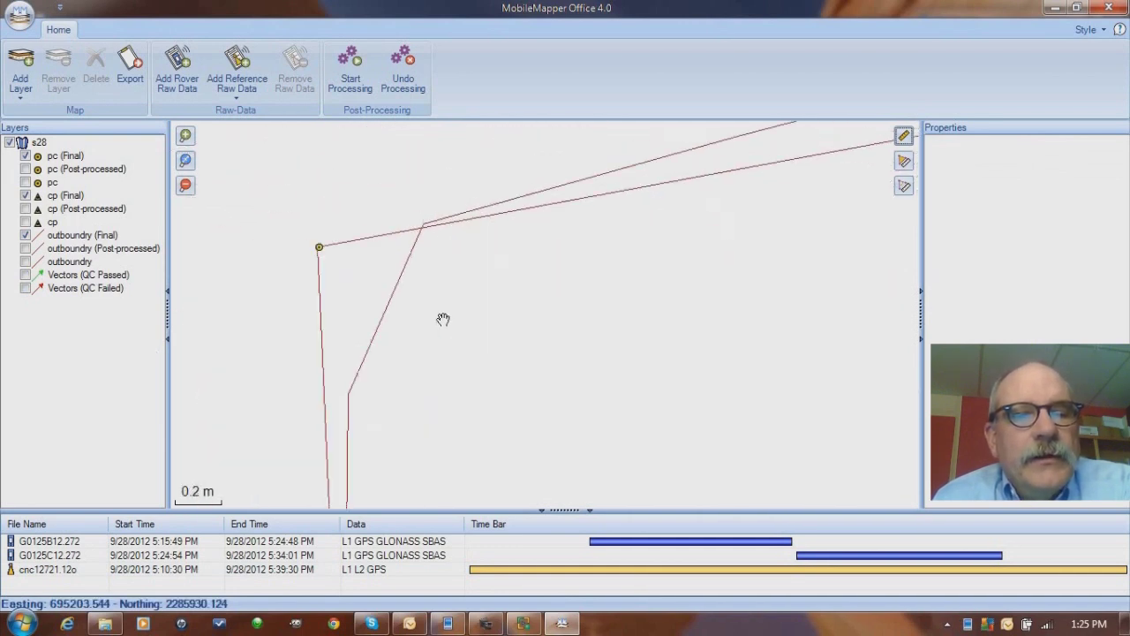
{"action": "left_click_drag", "start_coordinate": [363, 369], "coordinate": [381, 220]}
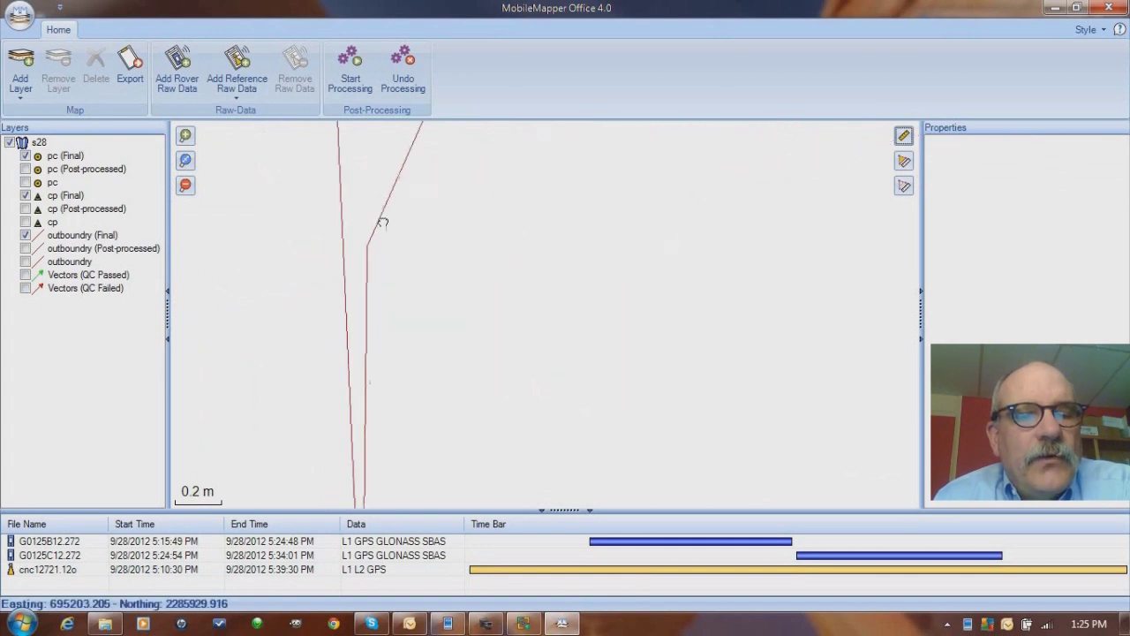
{"action": "left_click_drag", "start_coordinate": [439, 419], "coordinate": [378, 216]}
{"action": "left_click_drag", "start_coordinate": [382, 445], "coordinate": [376, 267]}
{"action": "left_click_drag", "start_coordinate": [373, 375], "coordinate": [376, 323]}
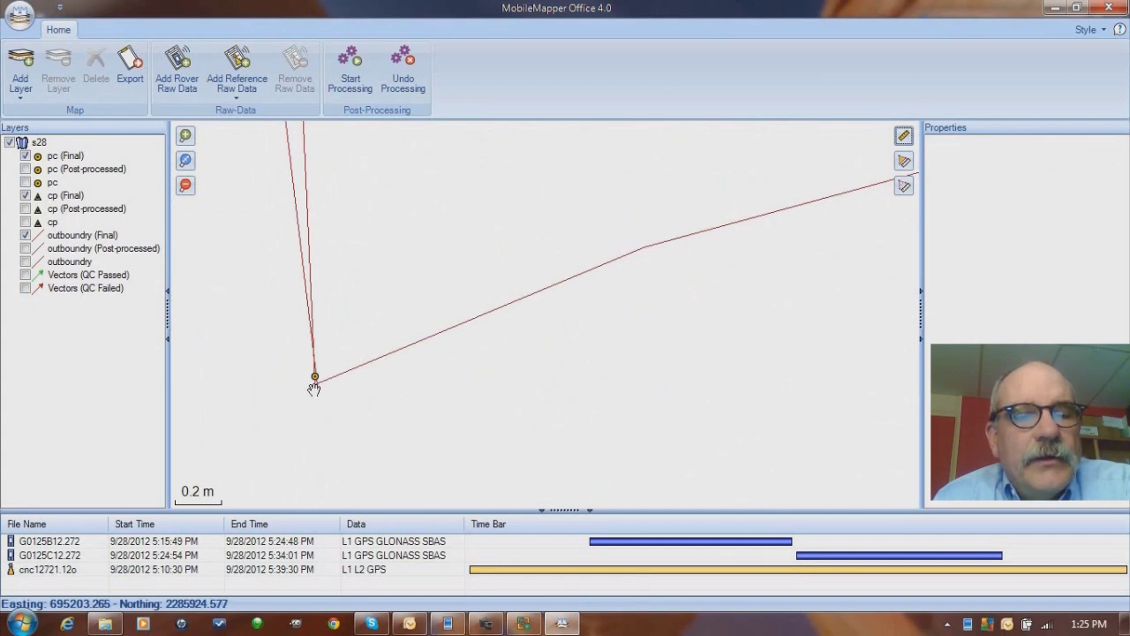
{"action": "scroll", "coordinate": [316, 389], "scroll_direction": "up", "scroll_amount": 1}
{"action": "scroll", "coordinate": [372, 385], "scroll_direction": "down", "scroll_amount": 4}
- Examine the outboundry (Final) line around the pc (Final) point at the southeastern corner
{"action": "left_click_drag", "start_coordinate": [372, 387], "coordinate": [176, 379]}
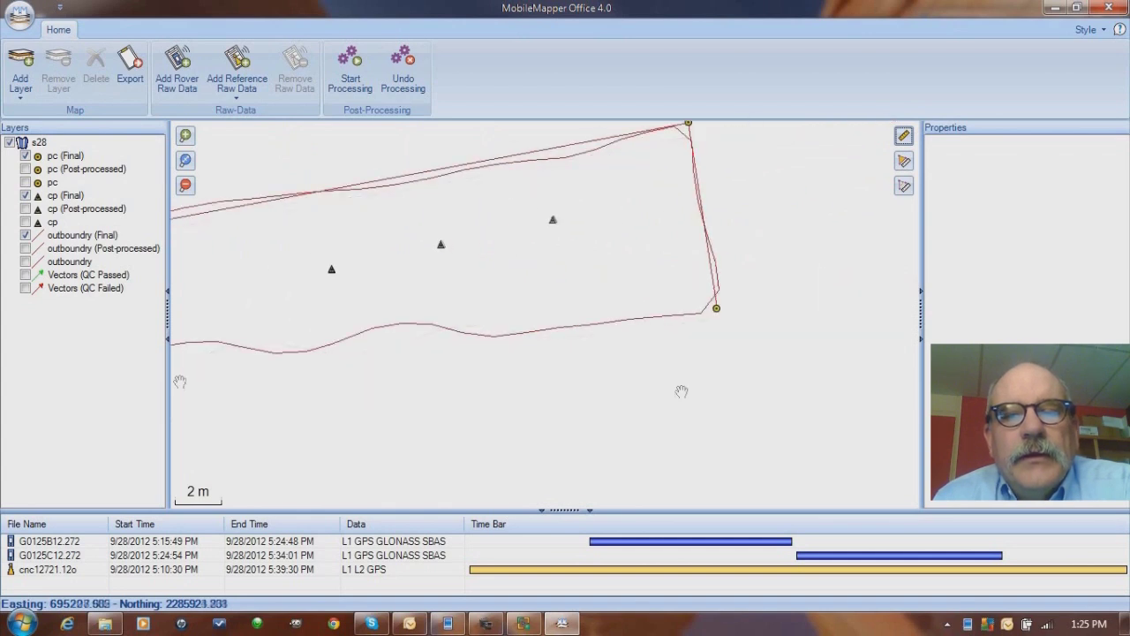
{"action": "scroll", "coordinate": [544, 405], "scroll_direction": "up", "scroll_amount": 4}
{"action": "left_click_drag", "start_coordinate": [544, 405], "coordinate": [527, 262]}
{"action": "left_click_drag", "start_coordinate": [527, 434], "coordinate": [556, 323]}
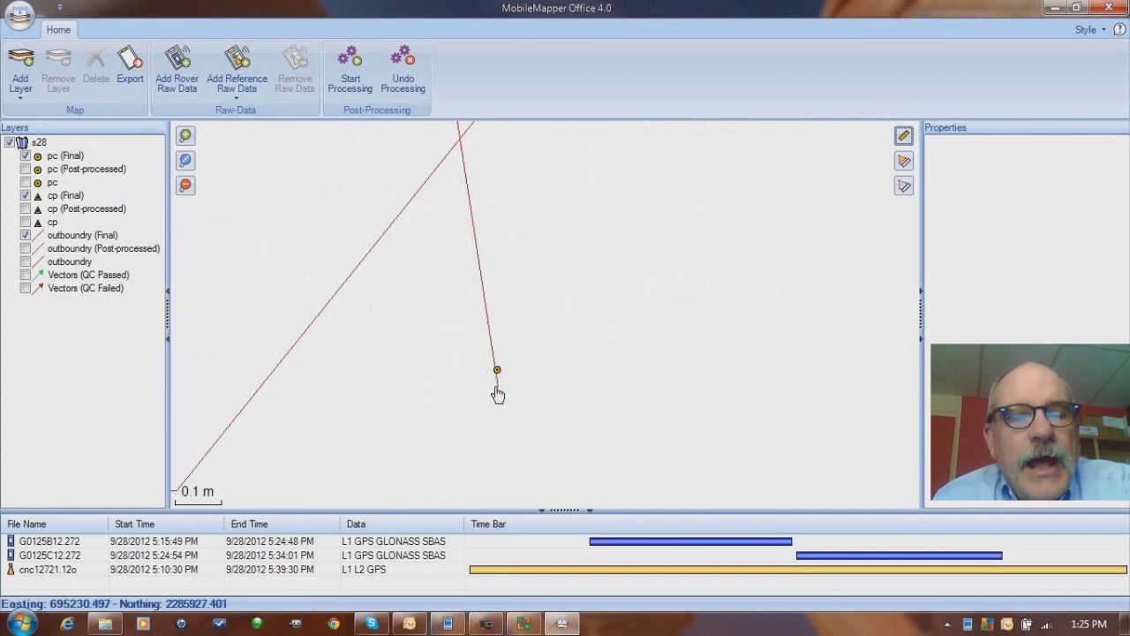
{"action": "scroll", "coordinate": [392, 395], "scroll_direction": "down", "scroll_amount": 5}
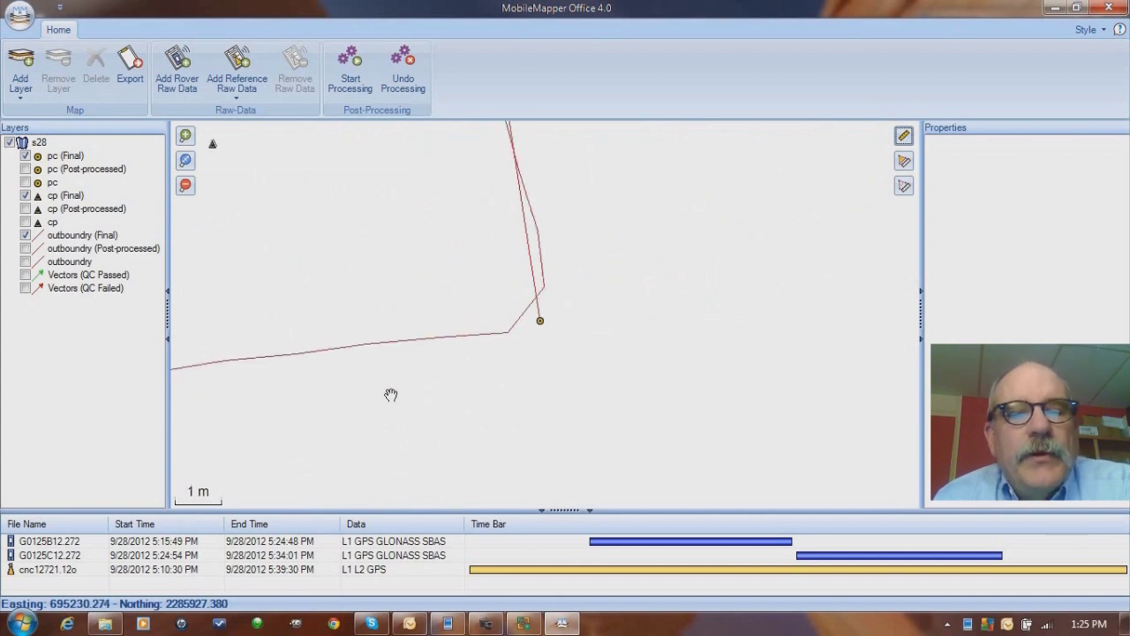
{"action": "scroll", "coordinate": [460, 408], "scroll_direction": "up", "scroll_amount": 4}
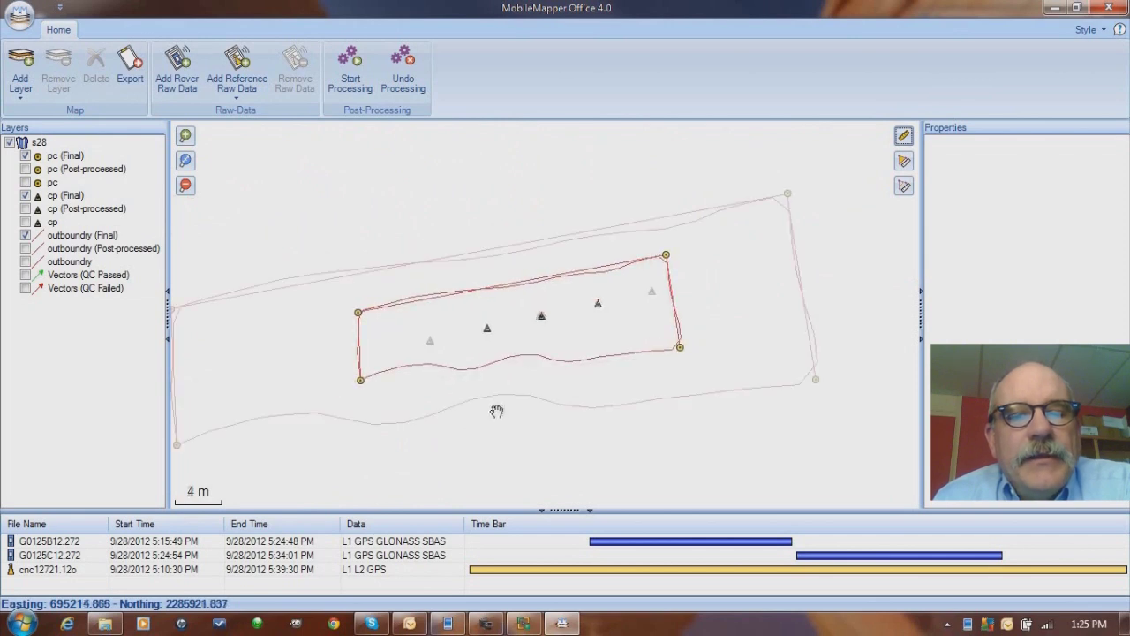
- Display the uncorrected cp layer beside cp (Final) and compare their point clusters at close range
{"action": "left_click_drag", "start_coordinate": [466, 403], "coordinate": [439, 412]}
{"action": "scroll", "coordinate": [440, 409], "scroll_direction": "up", "scroll_amount": 1}
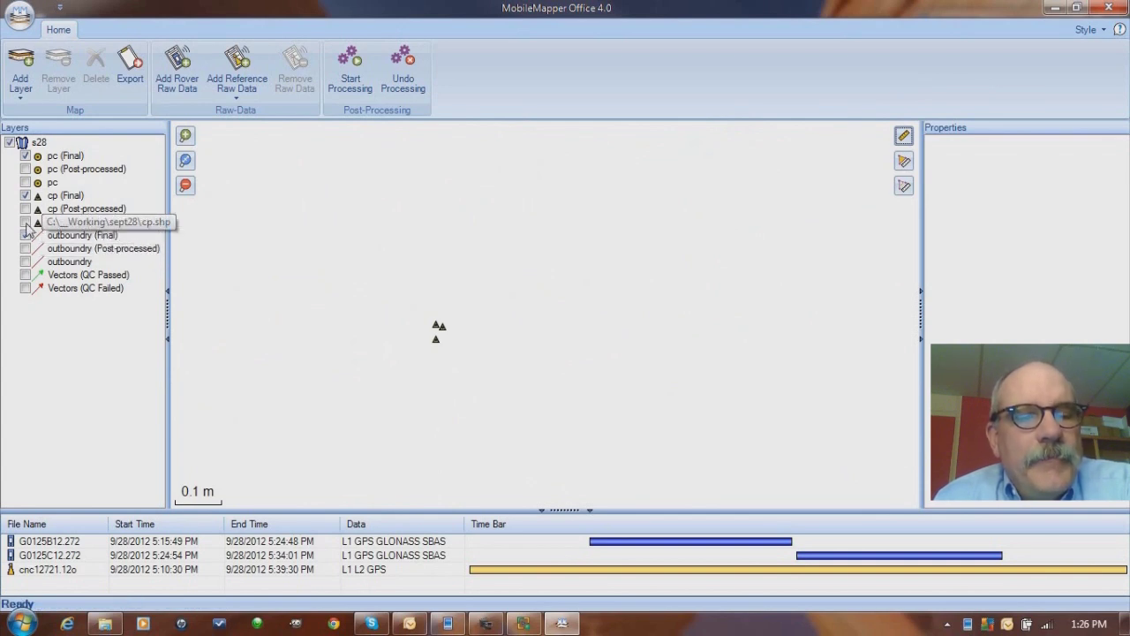
{"action": "scroll", "coordinate": [273, 316], "scroll_direction": "down", "scroll_amount": 2}
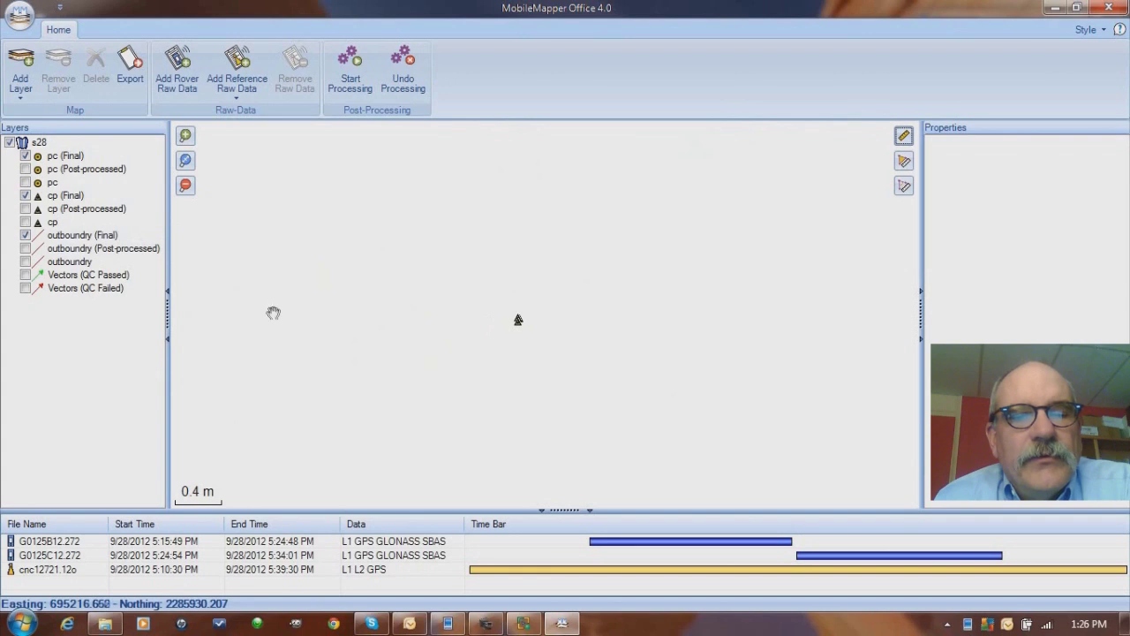
{"action": "left_click", "coordinate": [26, 223]}
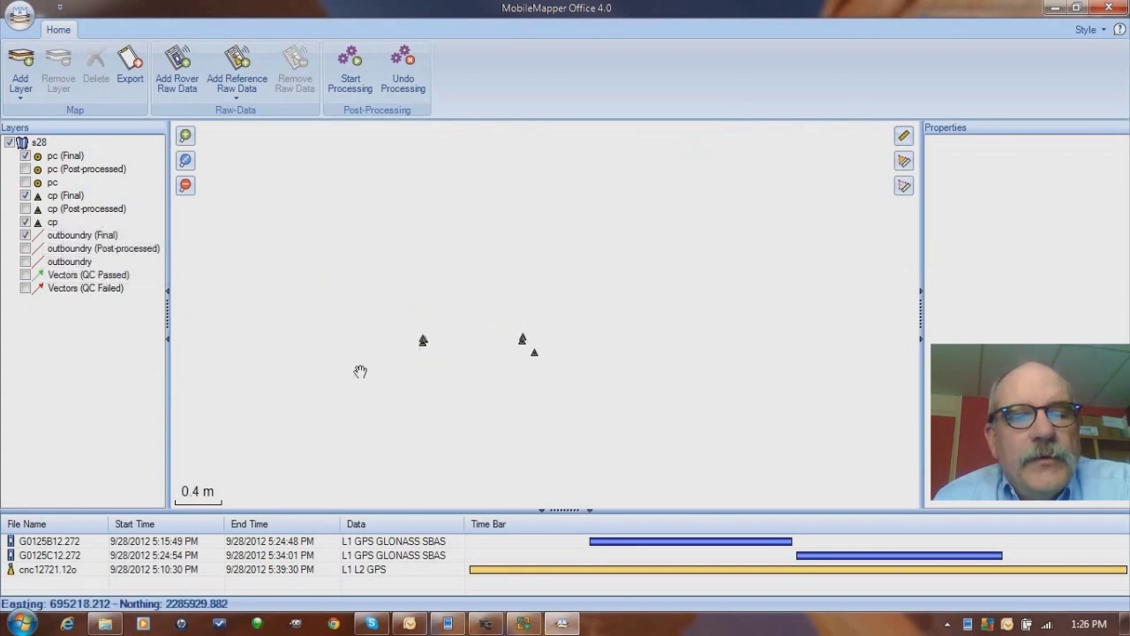
{"action": "scroll", "coordinate": [362, 371], "scroll_direction": "up", "scroll_amount": 2}
{"action": "scroll", "coordinate": [366, 374], "scroll_direction": "down", "scroll_amount": 1}
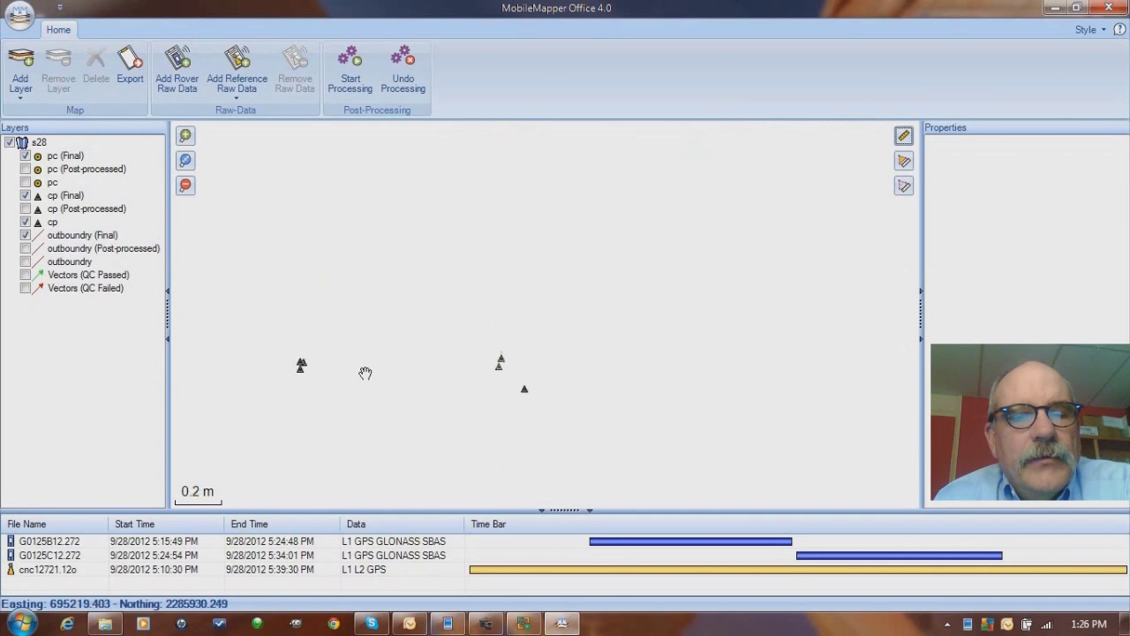
{"action": "left_click_drag", "start_coordinate": [368, 381], "coordinate": [469, 292]}
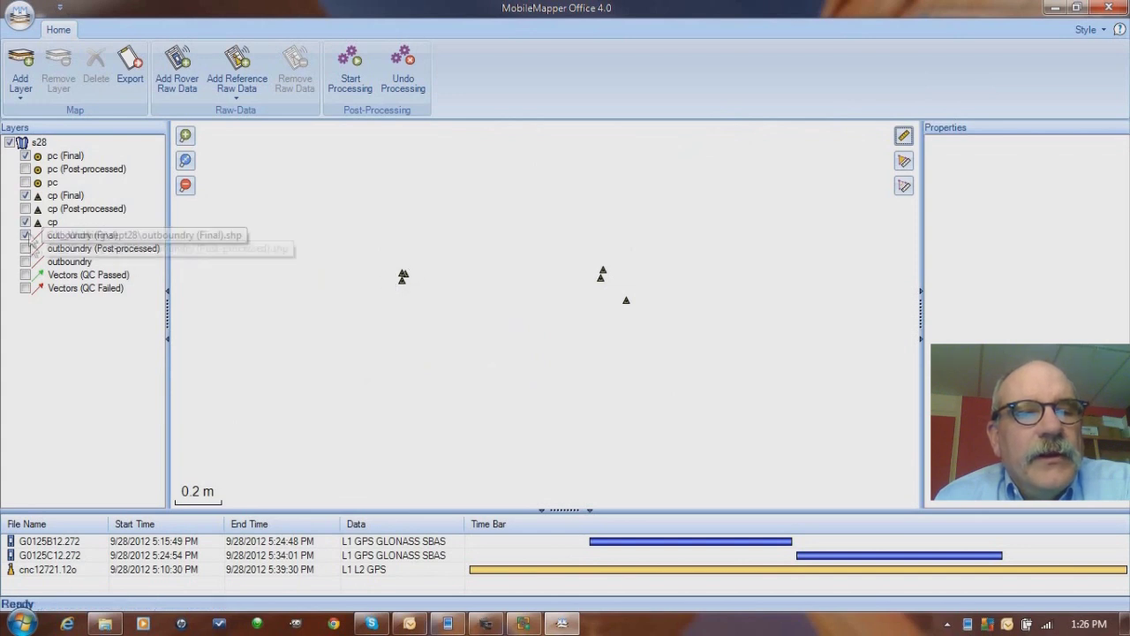
- Toggle the cp layer off and on twice to tell its points apart from the cp (Final) points
{"action": "left_click", "coordinate": [25, 222]}
{"action": "left_click", "coordinate": [25, 221]}
{"action": "left_click", "coordinate": [24, 222]}
{"action": "left_click", "coordinate": [25, 221]}
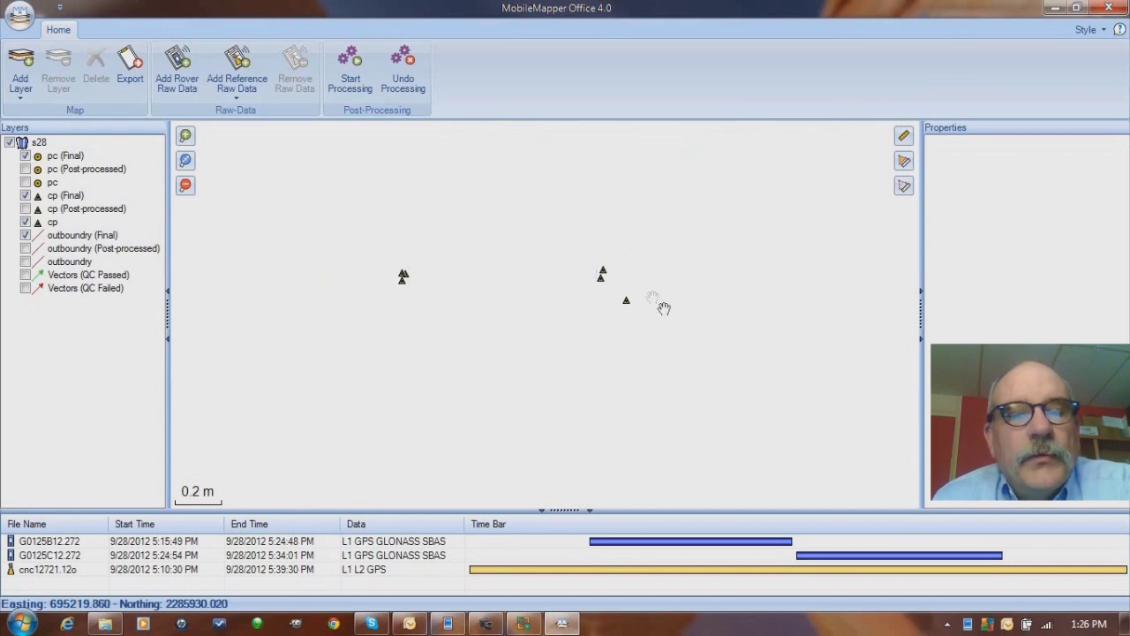
- Hide the cp layer and examine the spread of the remaining cp (Final) points
{"action": "left_click_drag", "start_coordinate": [346, 355], "coordinate": [412, 356]}
{"action": "scroll", "coordinate": [402, 353], "scroll_direction": "up", "scroll_amount": 1}
{"action": "left_click", "coordinate": [25, 222]}
{"action": "left_click_drag", "start_coordinate": [412, 345], "coordinate": [474, 382]}
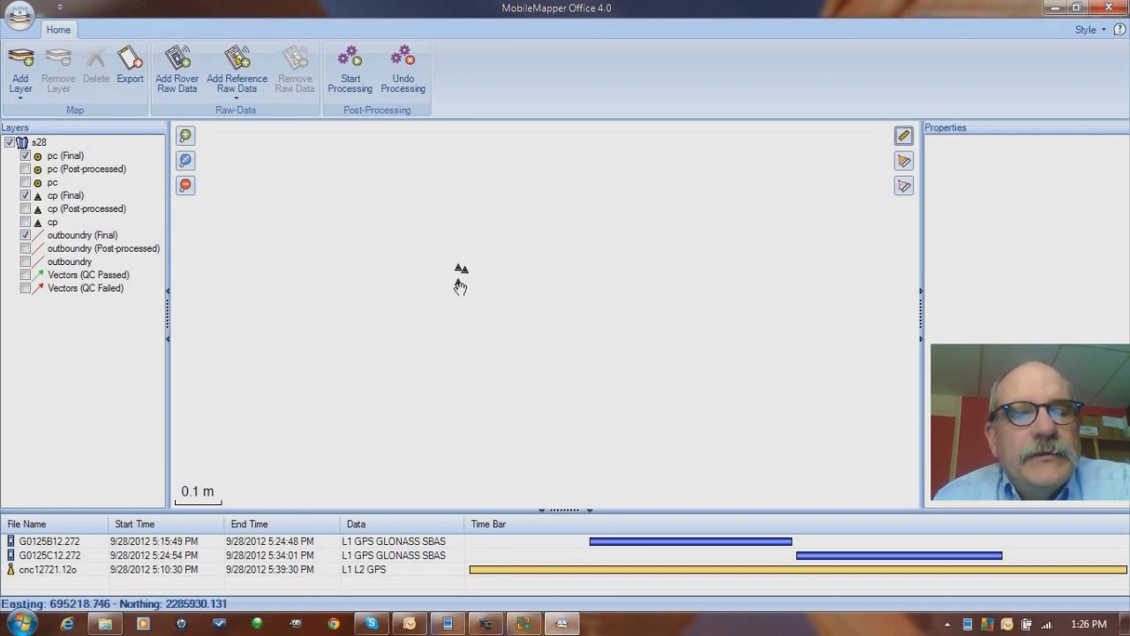
{"action": "left_click_drag", "start_coordinate": [436, 282], "coordinate": [434, 308]}
{"action": "scroll", "coordinate": [633, 376], "scroll_direction": "down", "scroll_amount": 5}
{"action": "scroll", "coordinate": [535, 376], "scroll_direction": "up", "scroll_amount": 2}
{"action": "scroll", "coordinate": [535, 375], "scroll_direction": "up", "scroll_amount": 3}
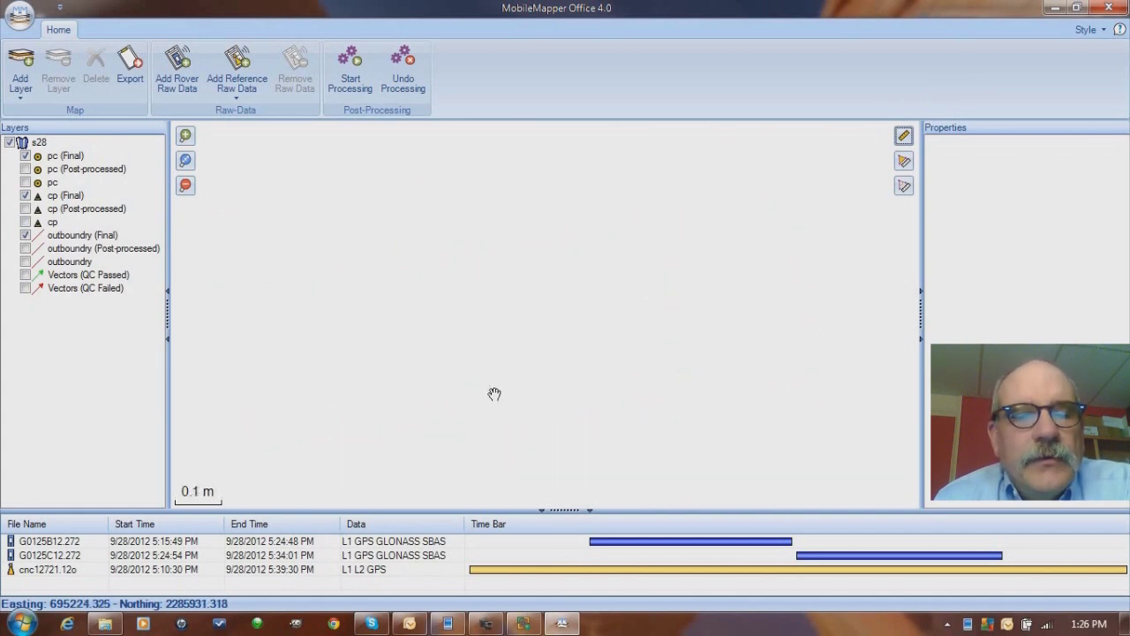
- Undo the post-processing of the s28 map
{"action": "scroll", "coordinate": [492, 366], "scroll_direction": "down", "scroll_amount": 5}
{"action": "scroll", "coordinate": [491, 368], "scroll_direction": "down", "scroll_amount": 2}
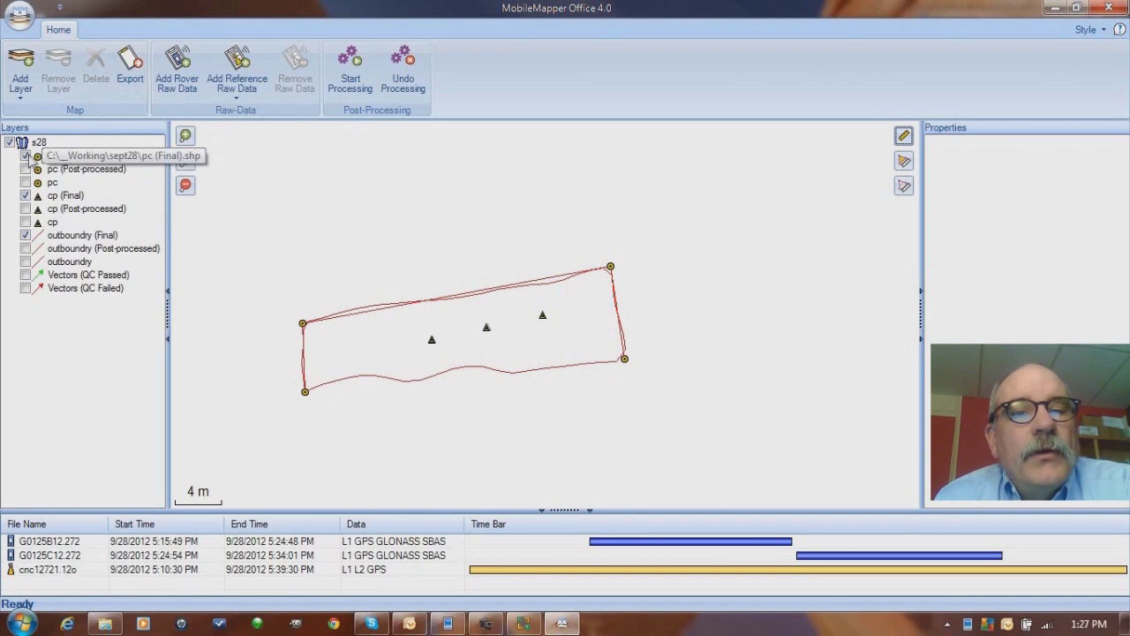
{"action": "left_click", "coordinate": [403, 89]}
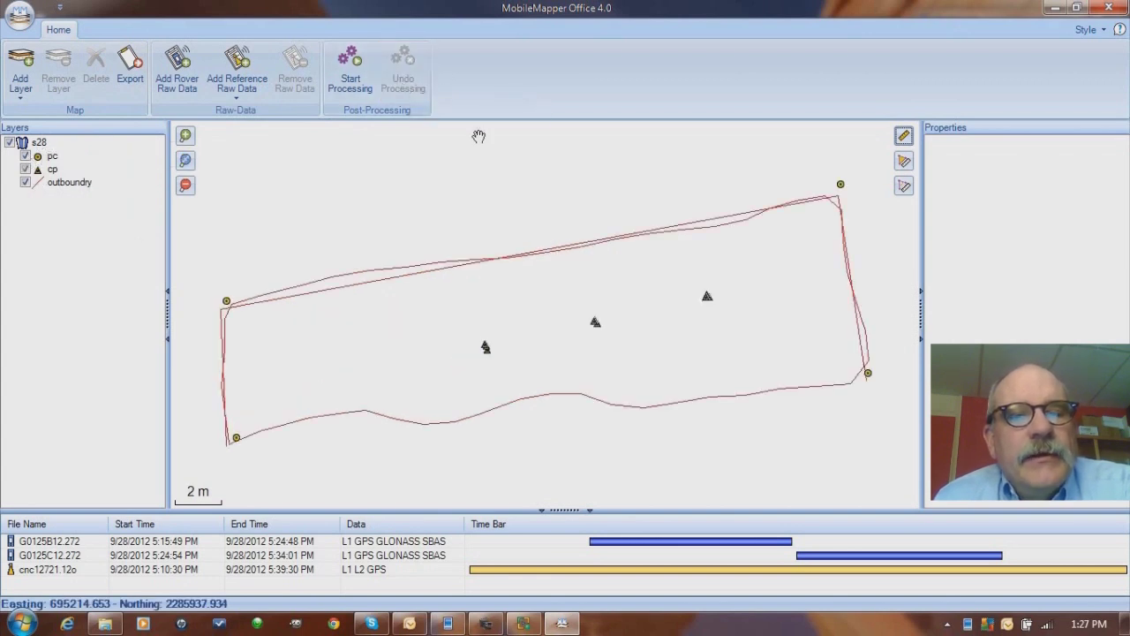